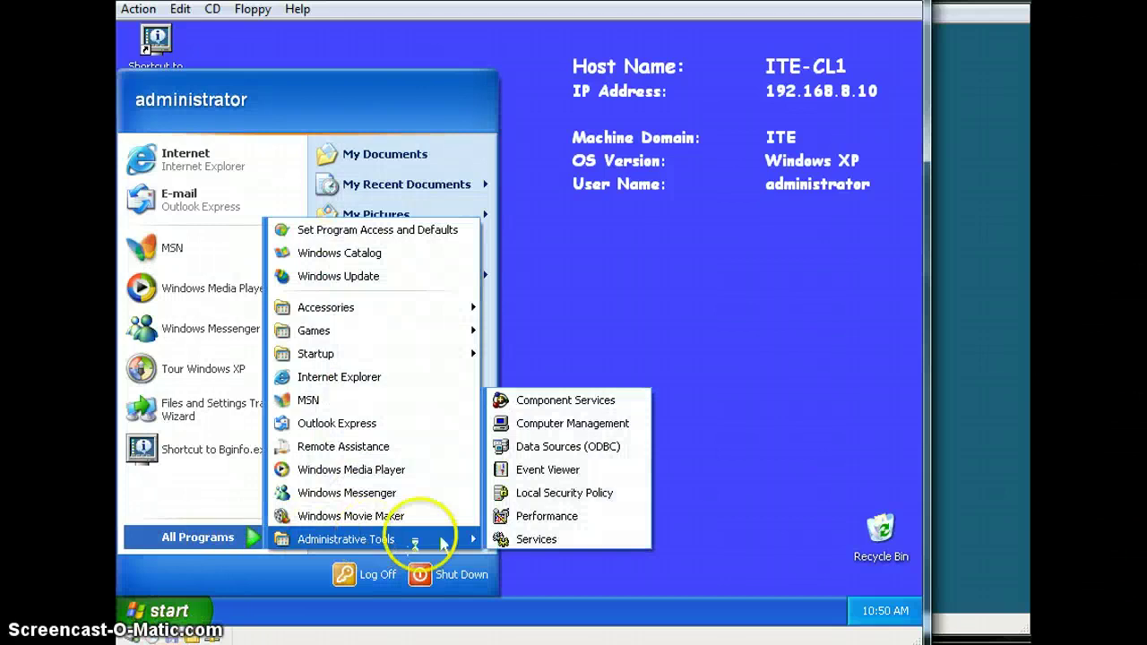
Open the Services console and check the status and startup type of the Task Scheduler service.
click(579, 541)
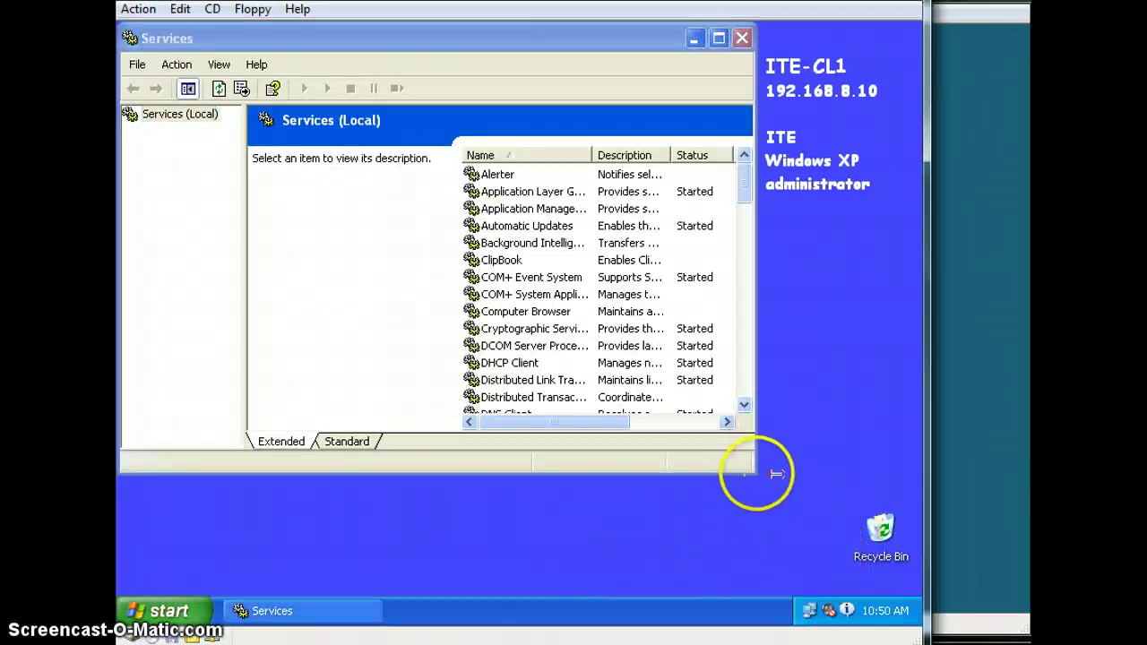
drag(756, 473, 880, 574)
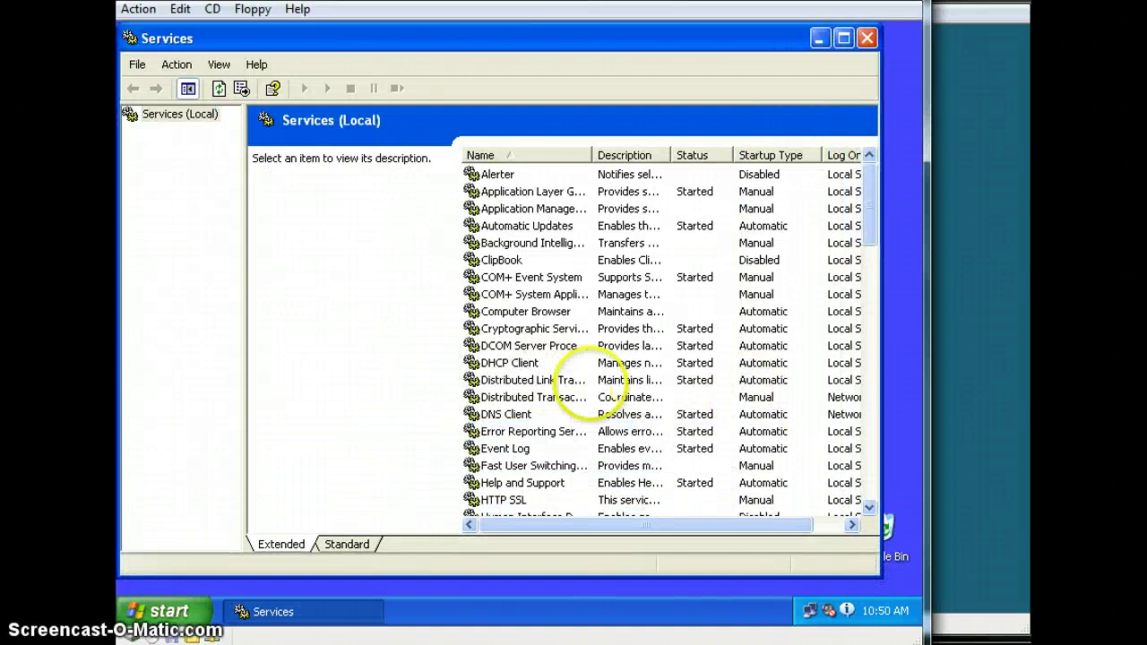
drag(868, 206, 874, 433)
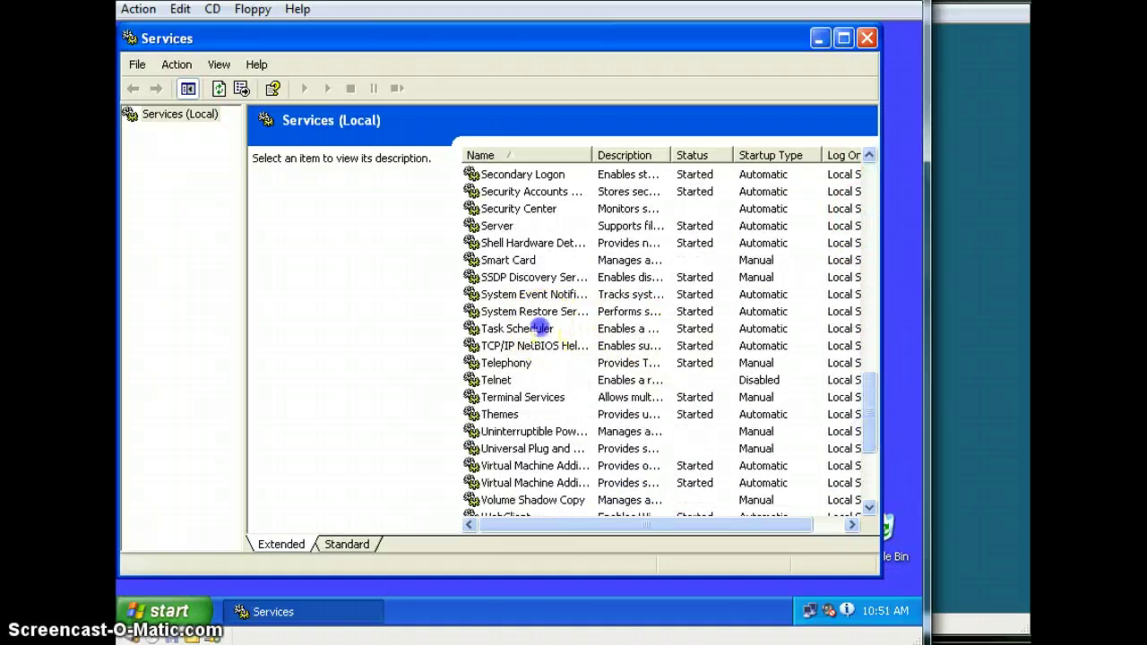
click(543, 329)
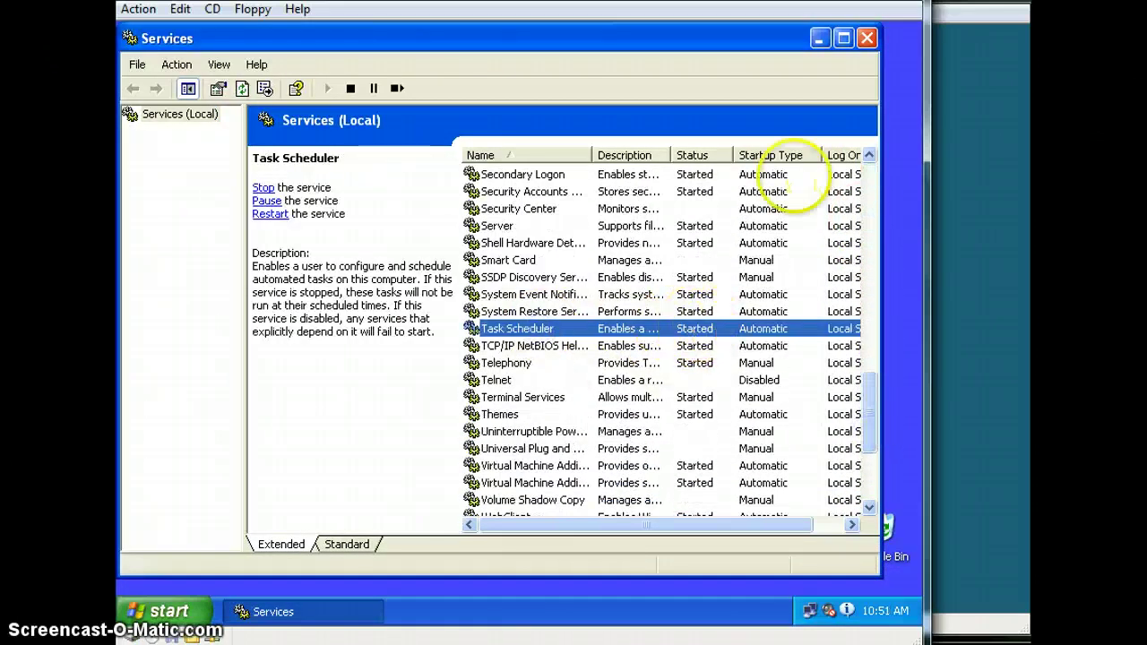
click(818, 38)
Run Notepad C:\Auto.bat and create the new batch file.
click(170, 610)
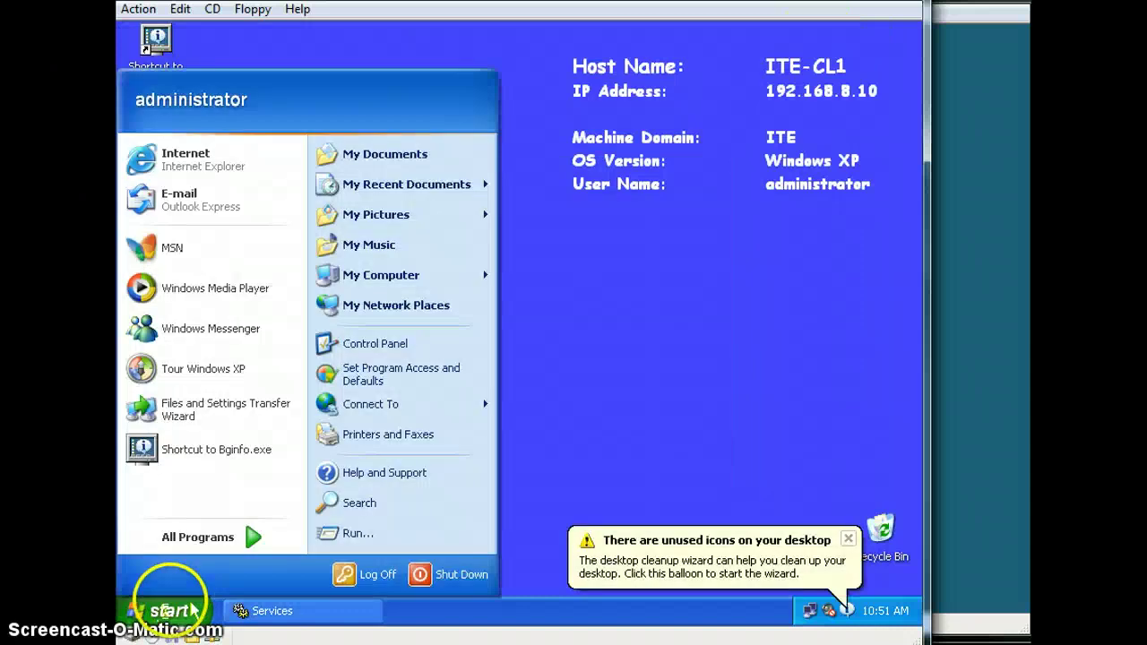
click(358, 533)
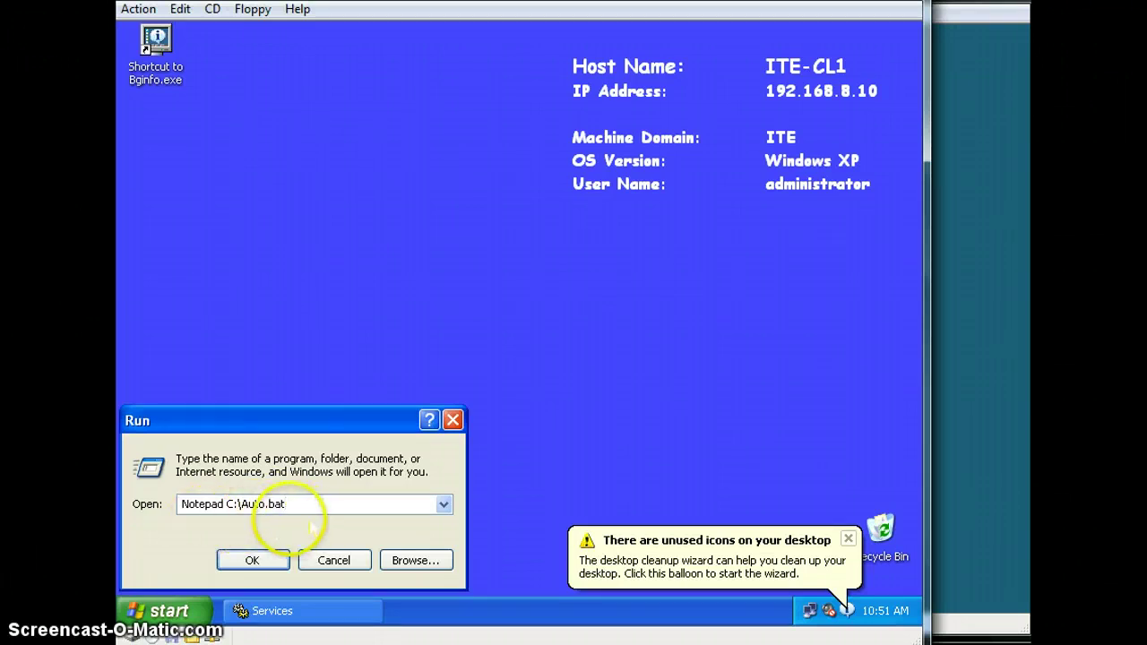
click(265, 557)
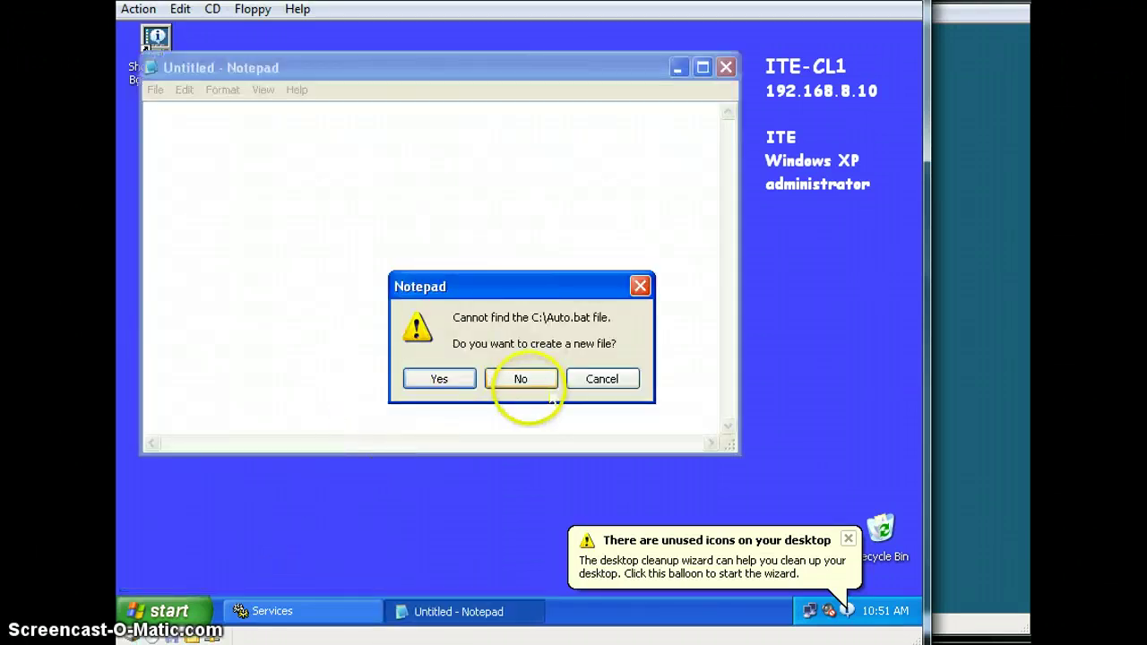
click(439, 378)
click(317, 212)
key(ctrl+v)
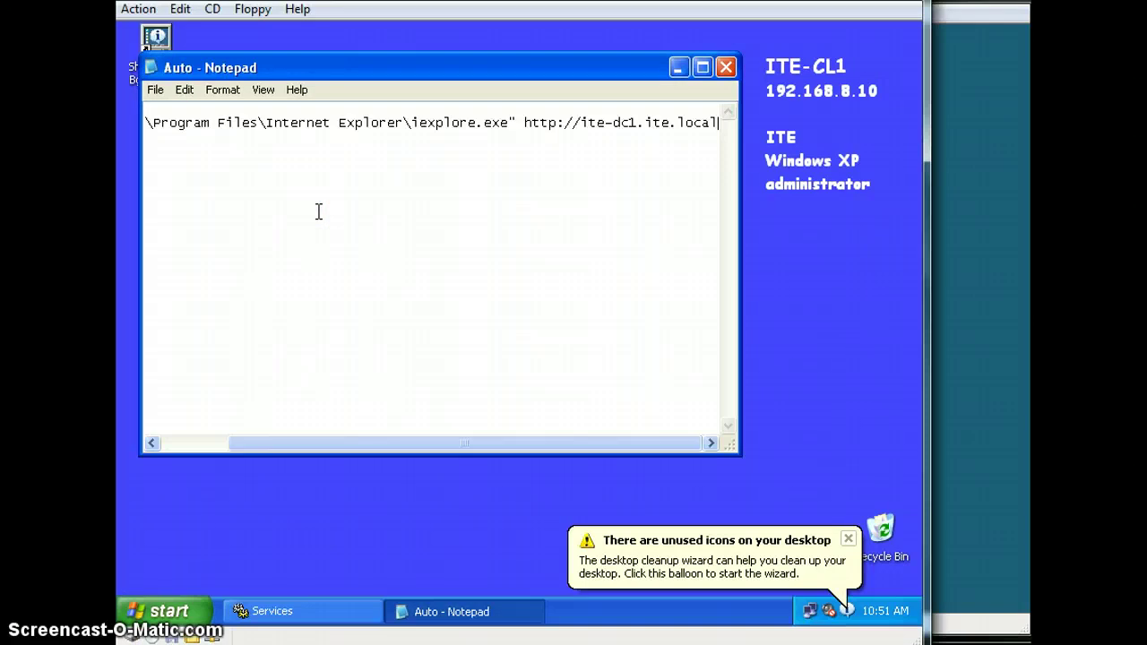
drag(561, 440, 427, 440)
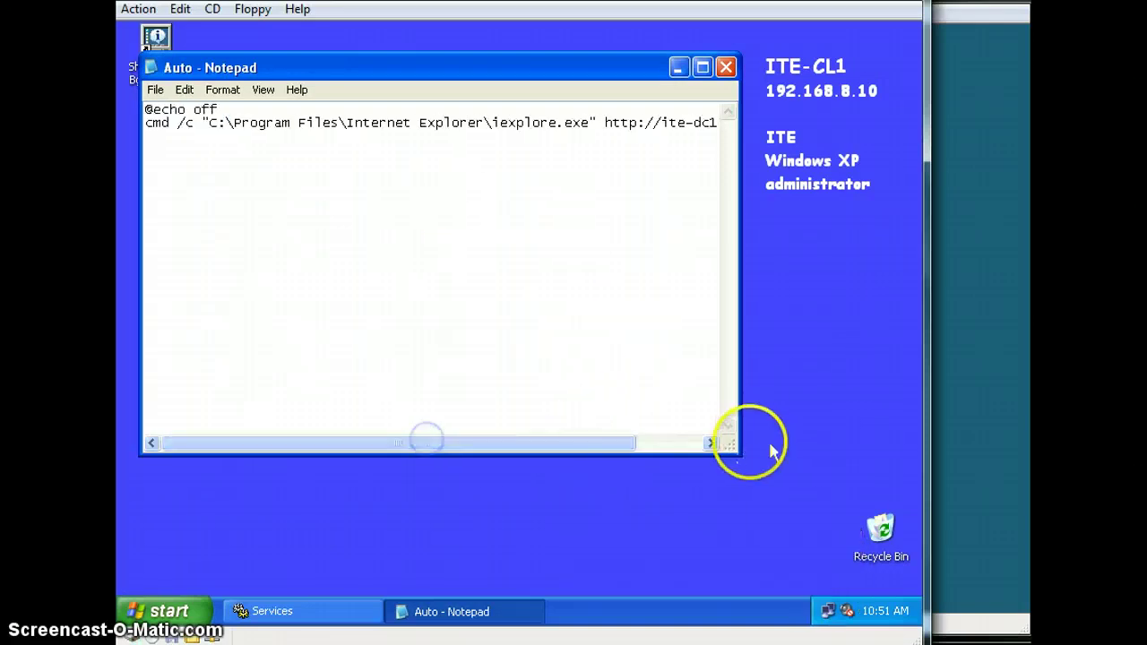
drag(731, 445, 876, 491)
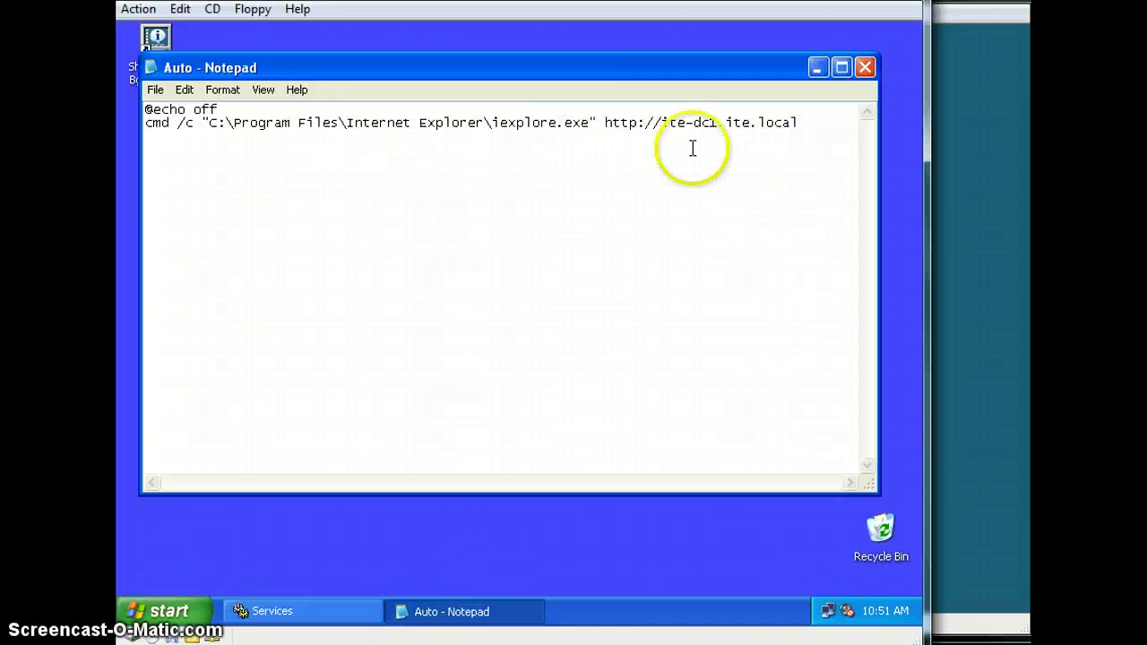
click(155, 90)
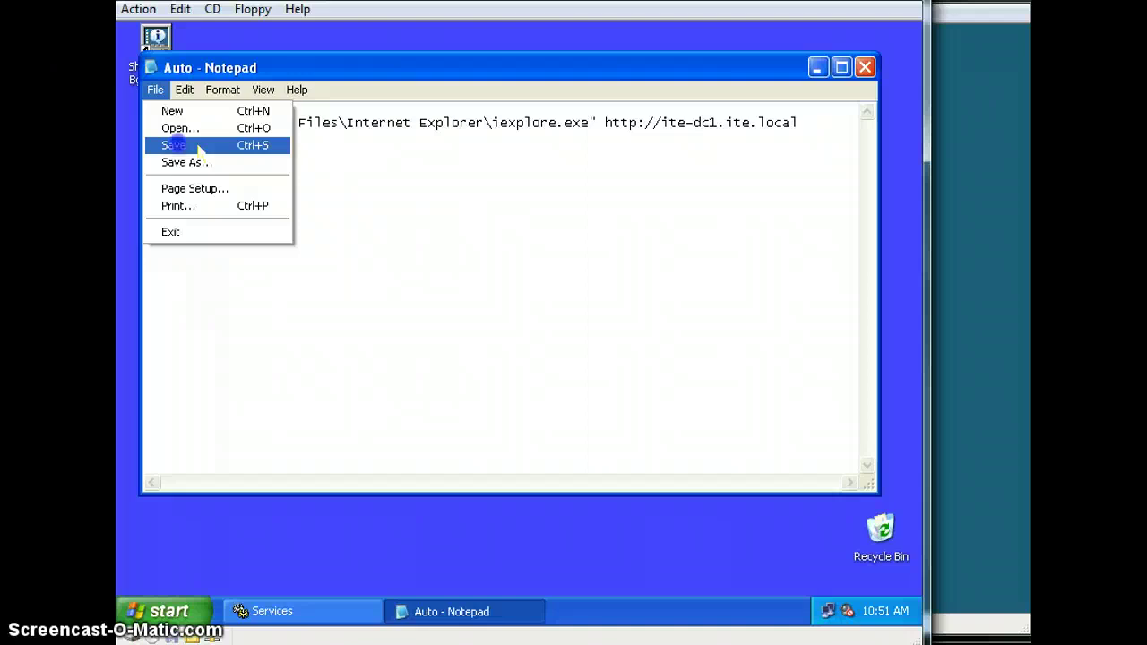
click(174, 146)
click(817, 68)
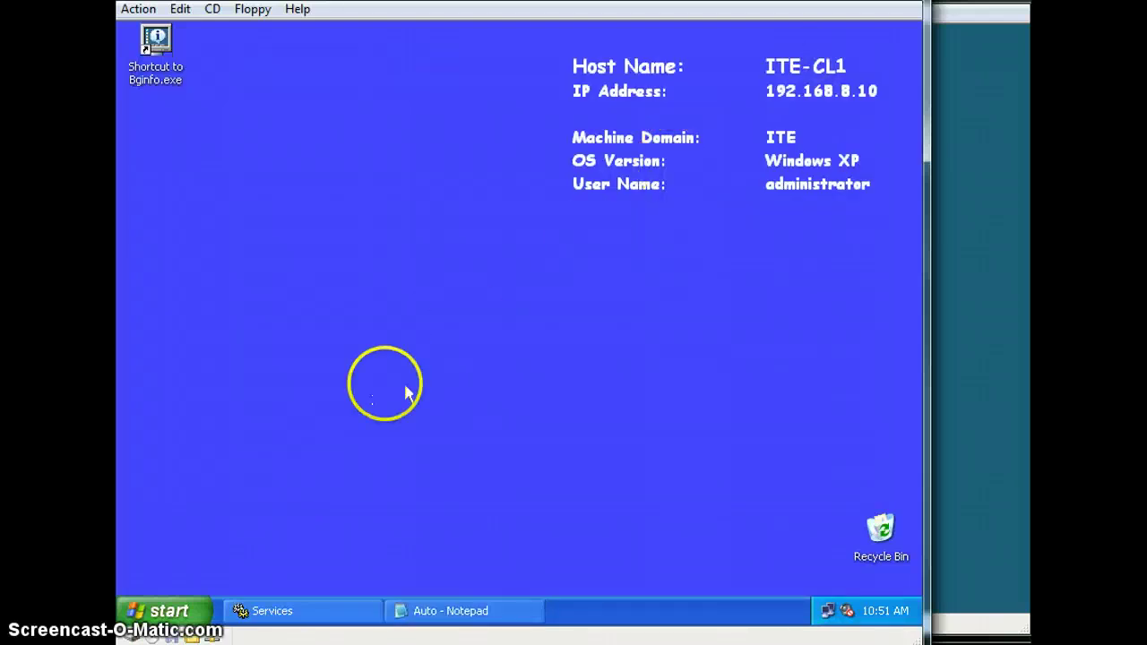
Open Internet Explorer and run C:\Auto.bat from its address to test the batch file.
click(175, 613)
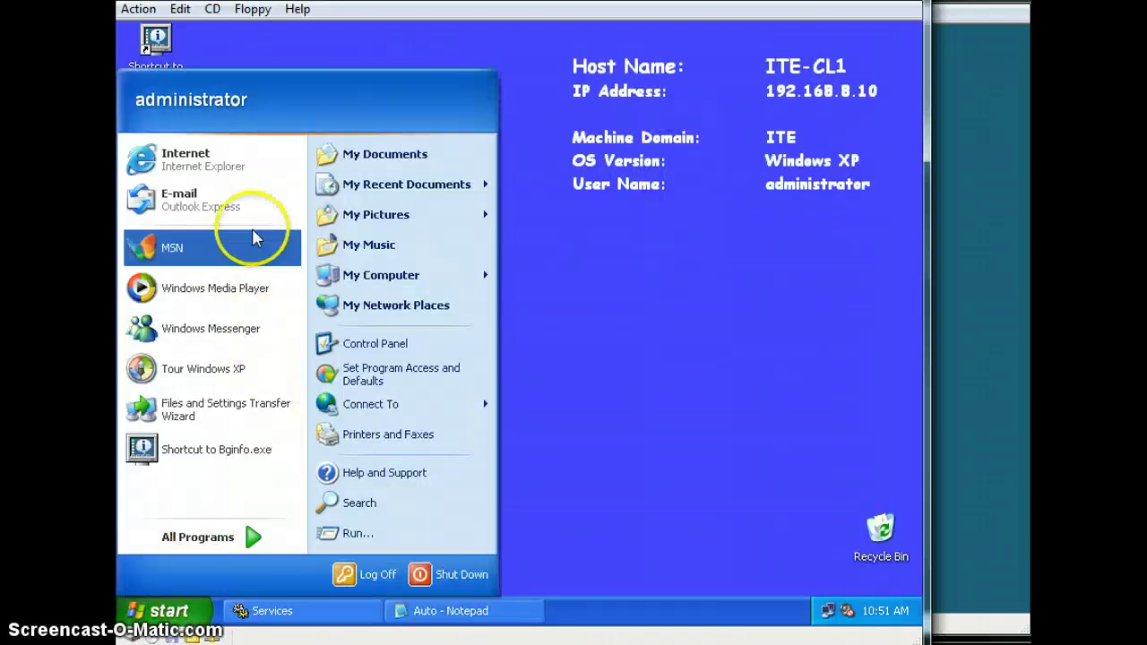
click(256, 158)
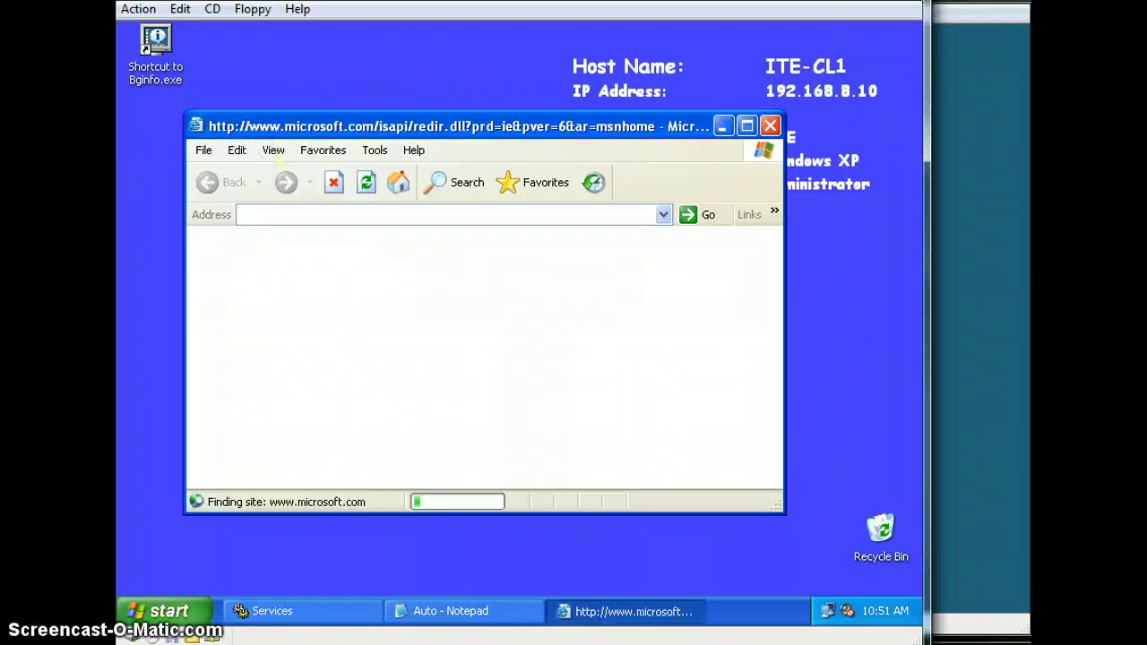
click(315, 213)
click(316, 213)
text(C)
text(:\)
key(BackSpace)
text(:\)
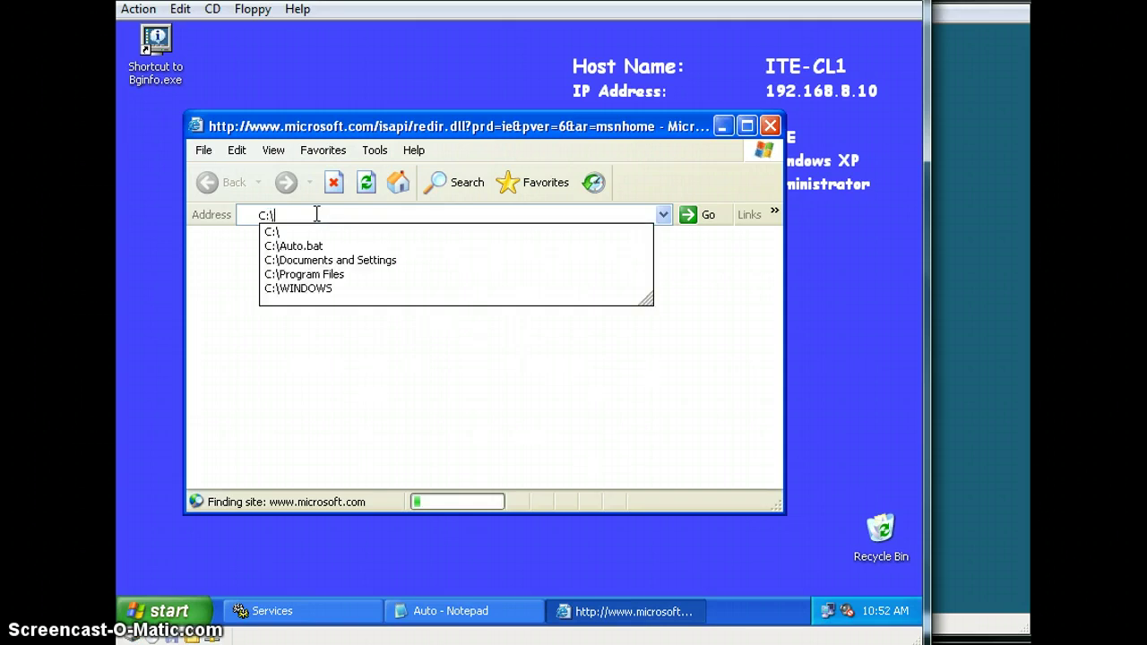
key(Down)
key(Down)
key(Return)
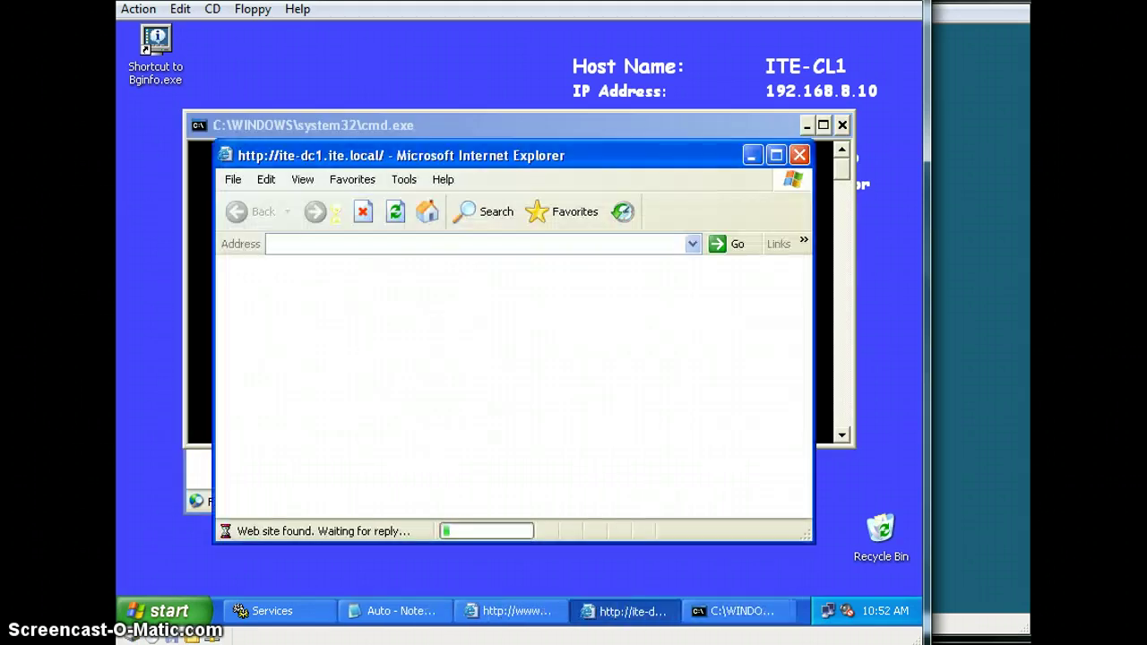
drag(667, 155, 611, 65)
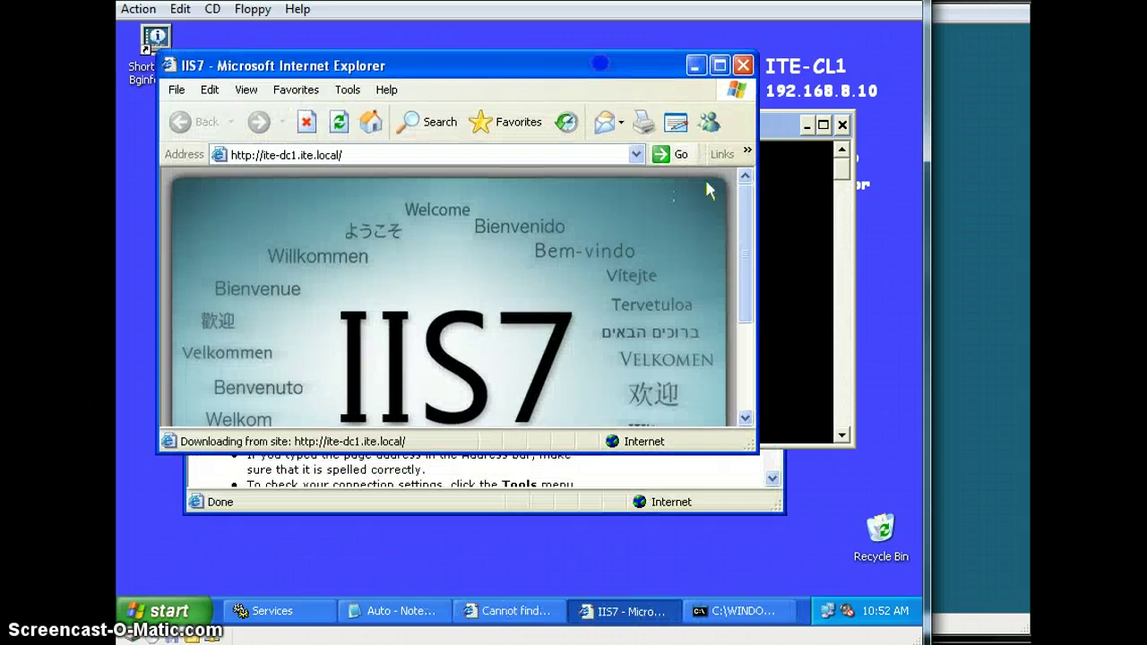
drag(752, 445, 902, 590)
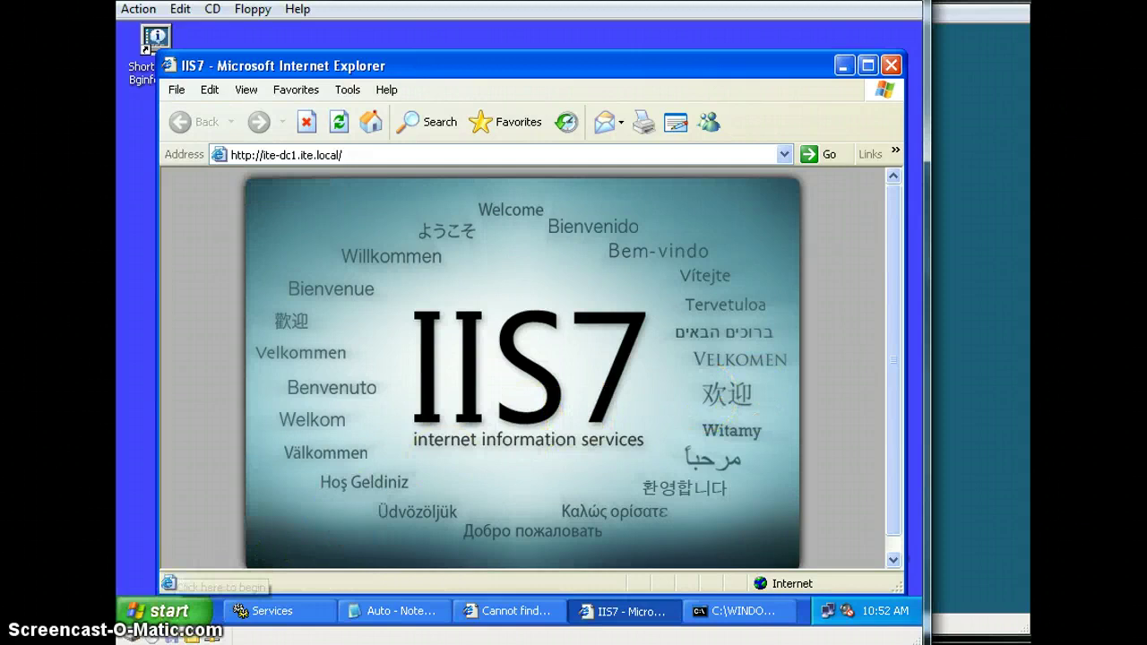
click(844, 65)
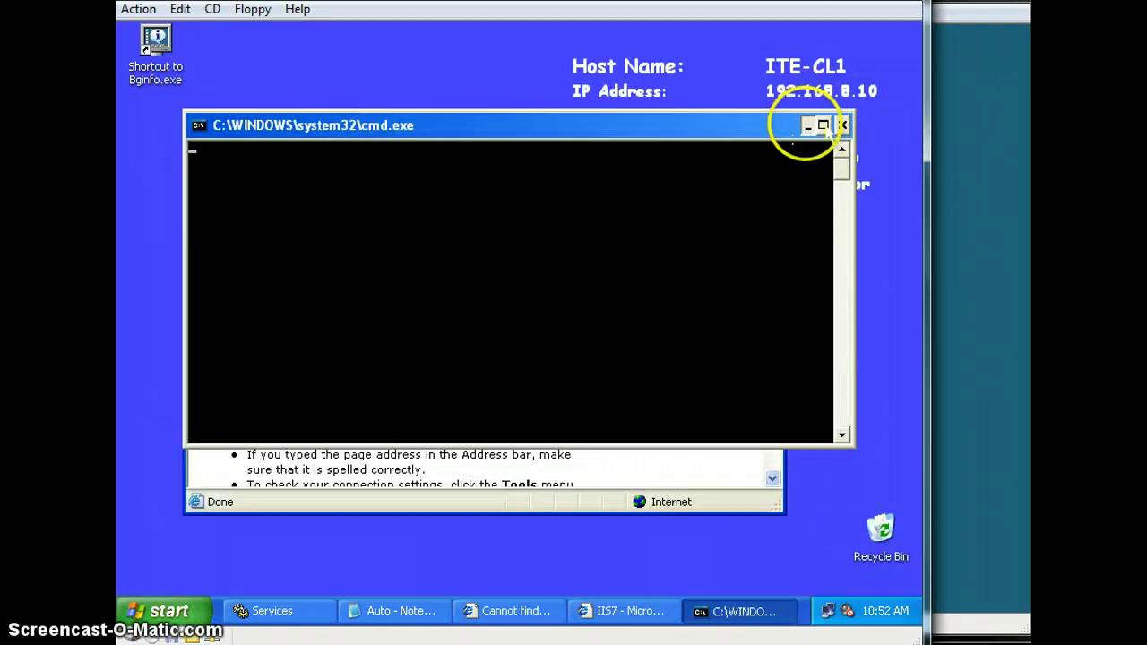
click(807, 126)
click(728, 125)
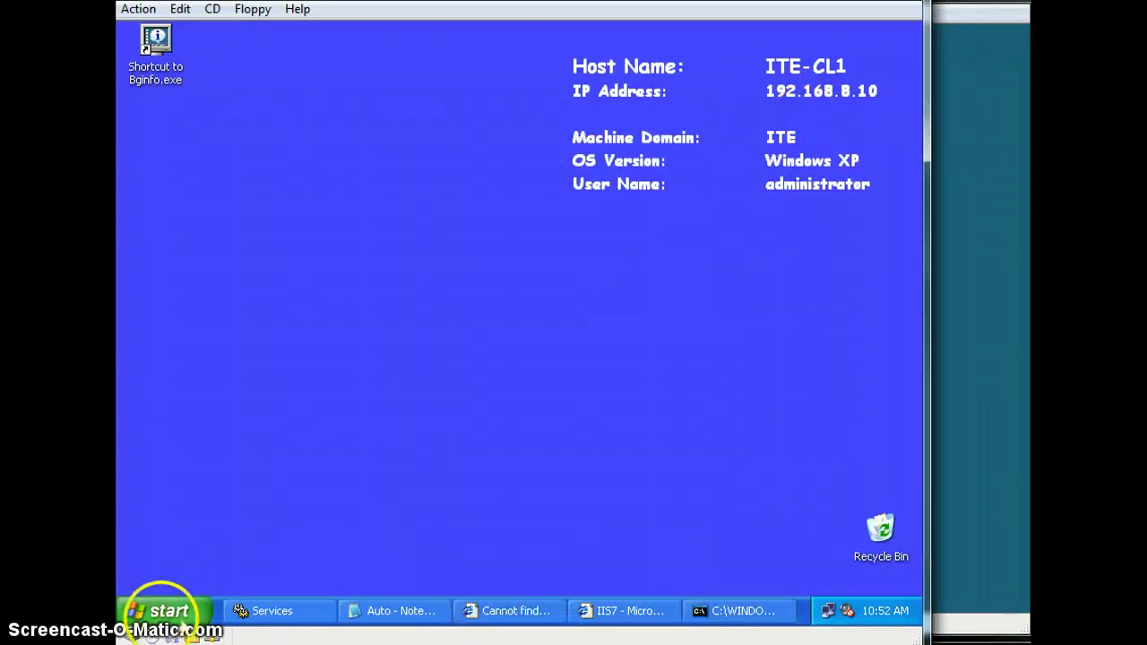
Open Scheduled Tasks from the Windows system tools.
click(165, 611)
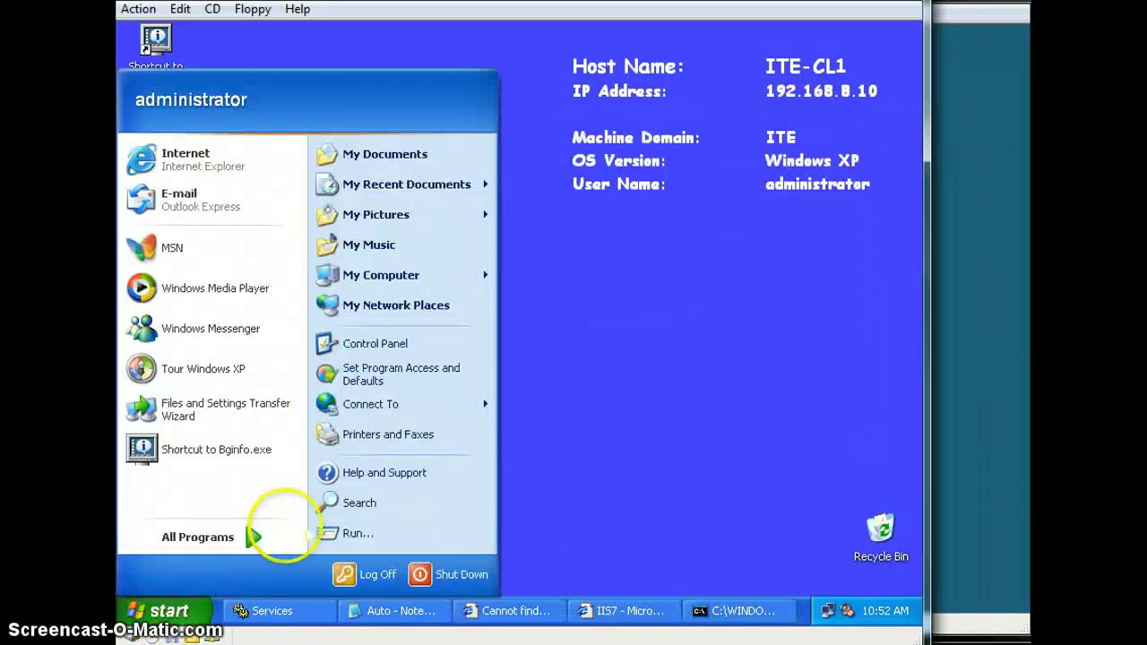
mouse_move(255, 536)
mouse_move(415, 309)
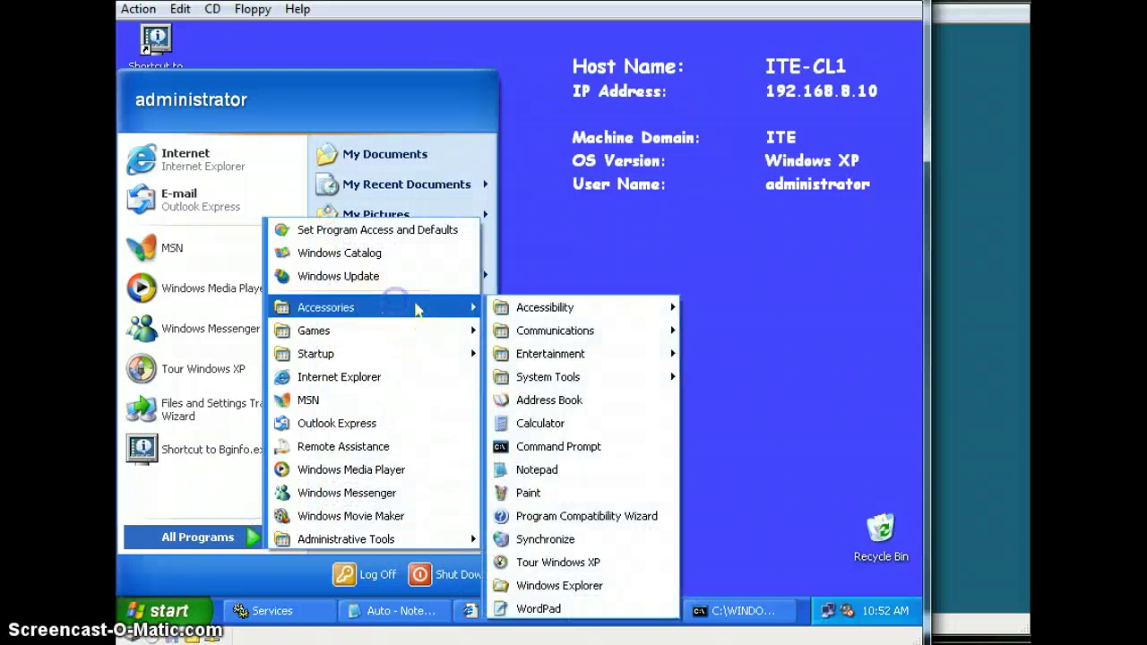
mouse_move(596, 377)
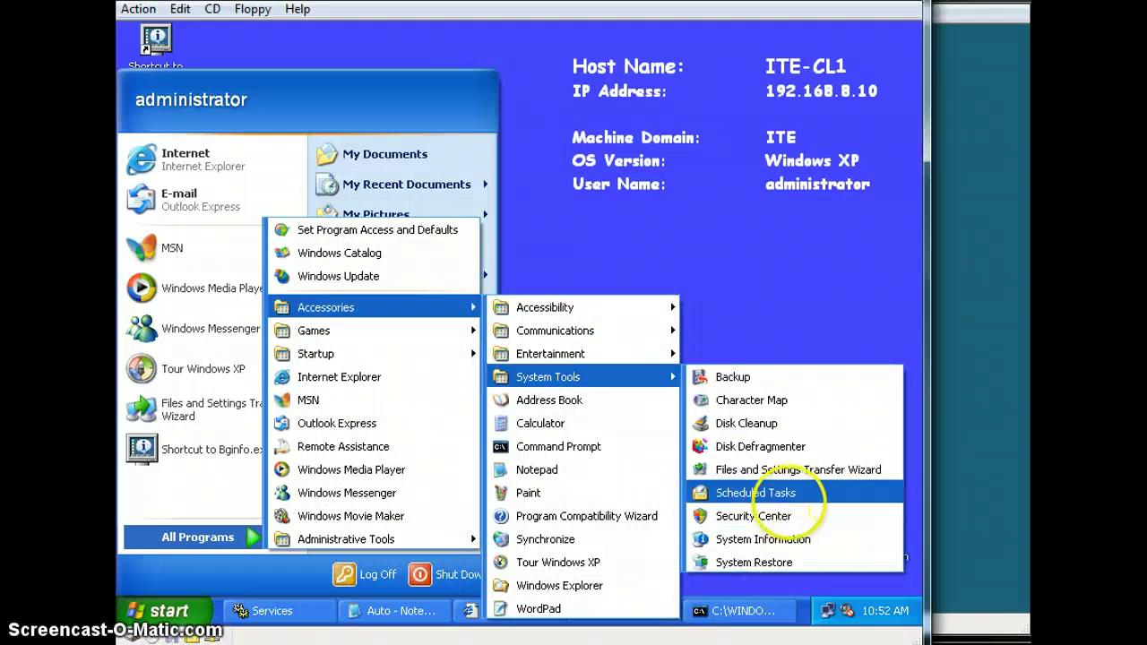
click(802, 498)
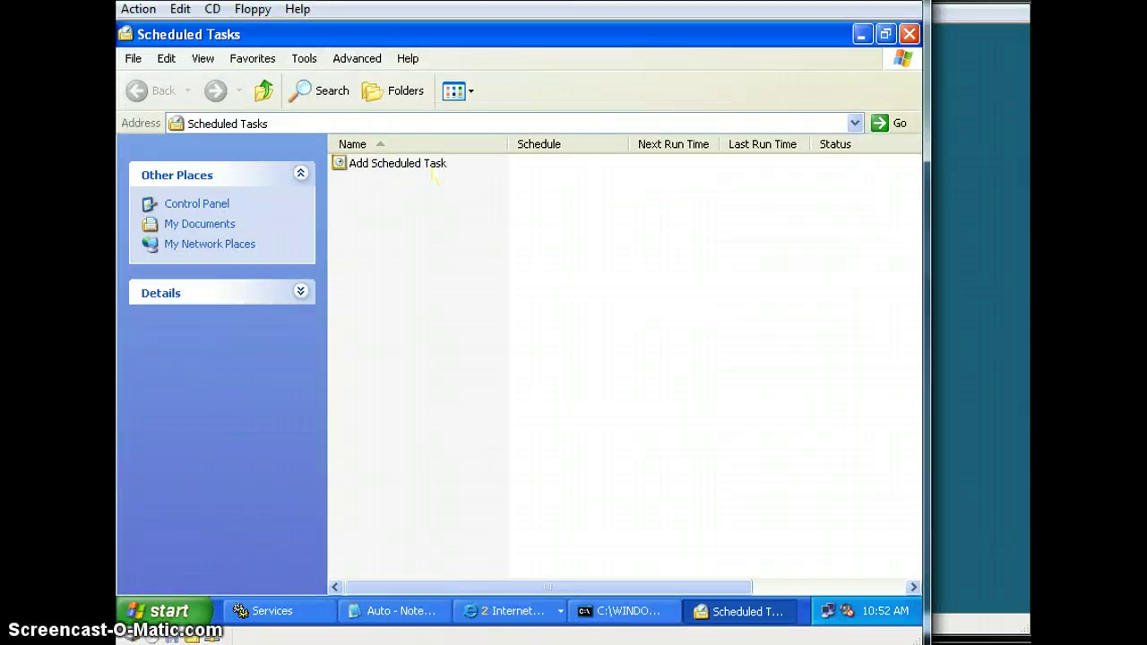
Start a new scheduled task and choose the Auto batch file on Local Disk (C:) as its program.
double_click(432, 171)
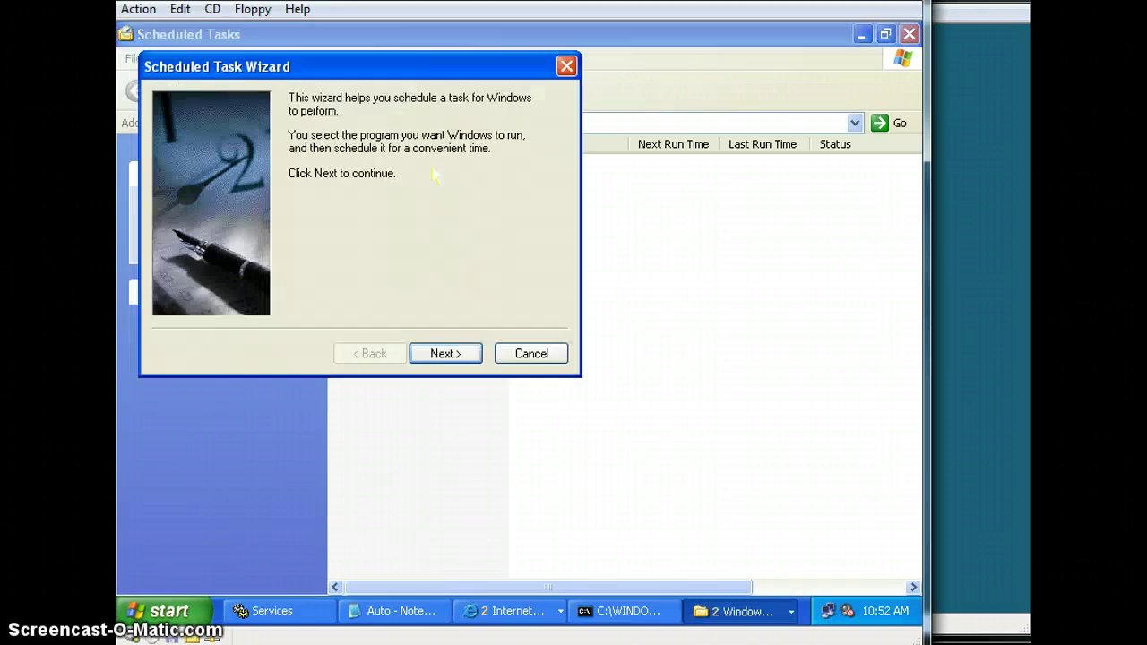
click(443, 352)
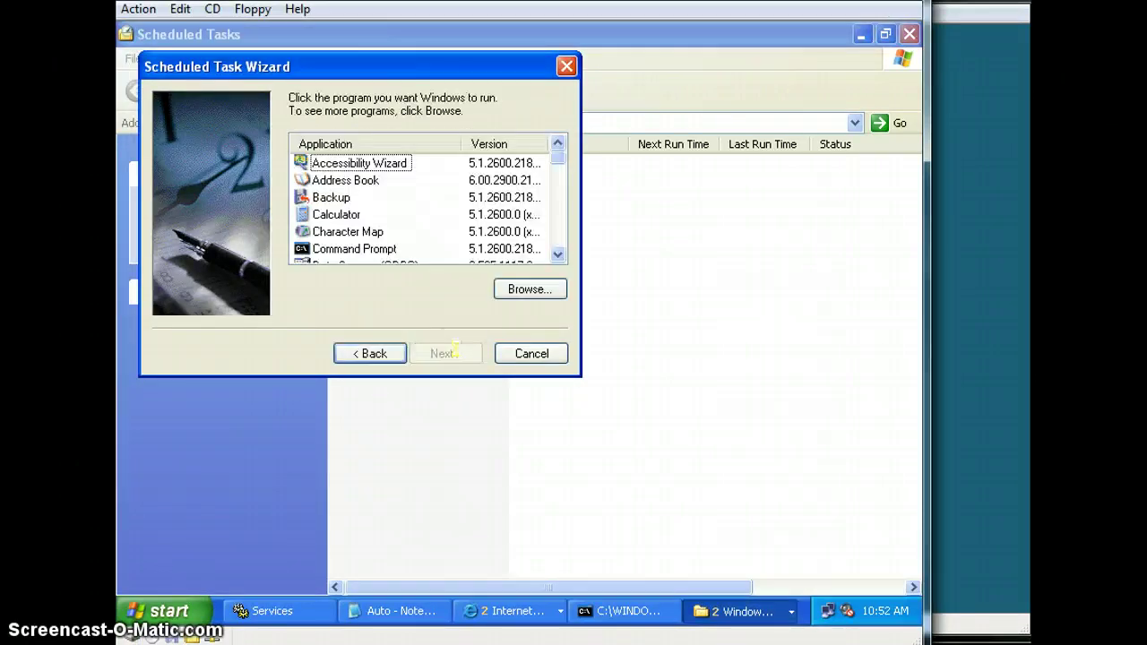
click(529, 289)
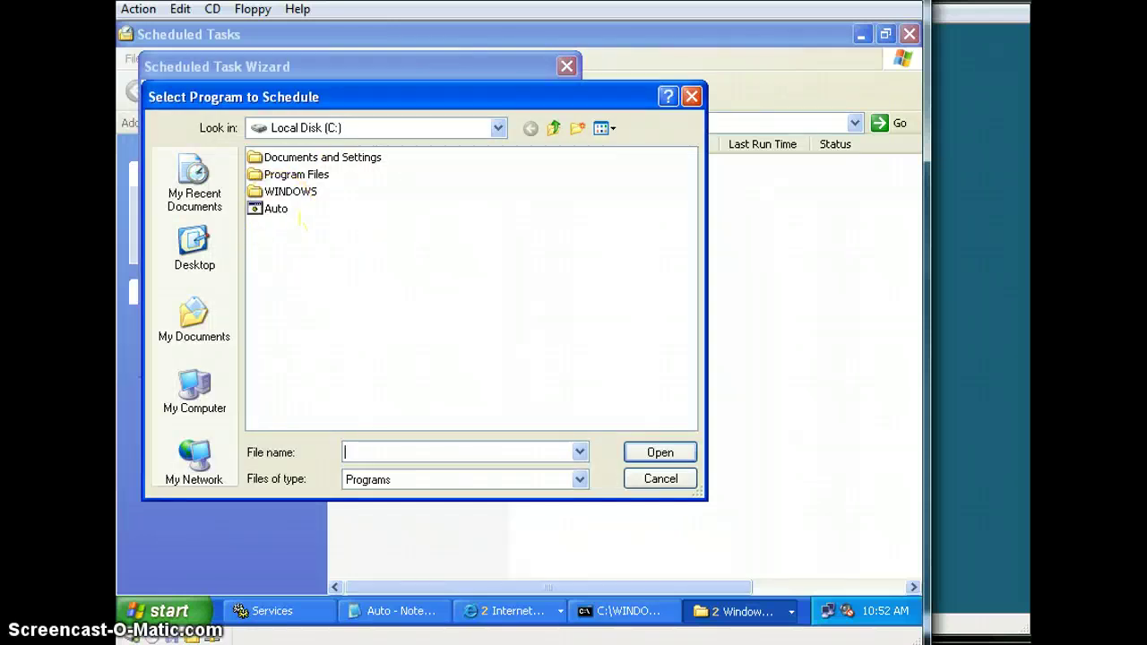
click(276, 208)
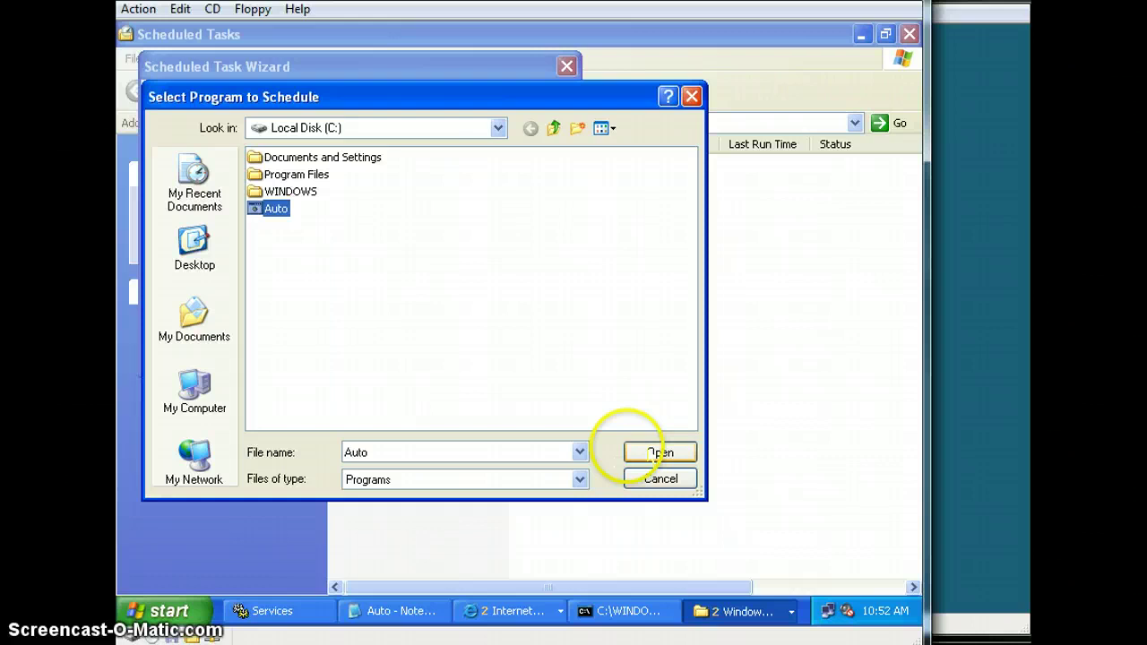
click(659, 452)
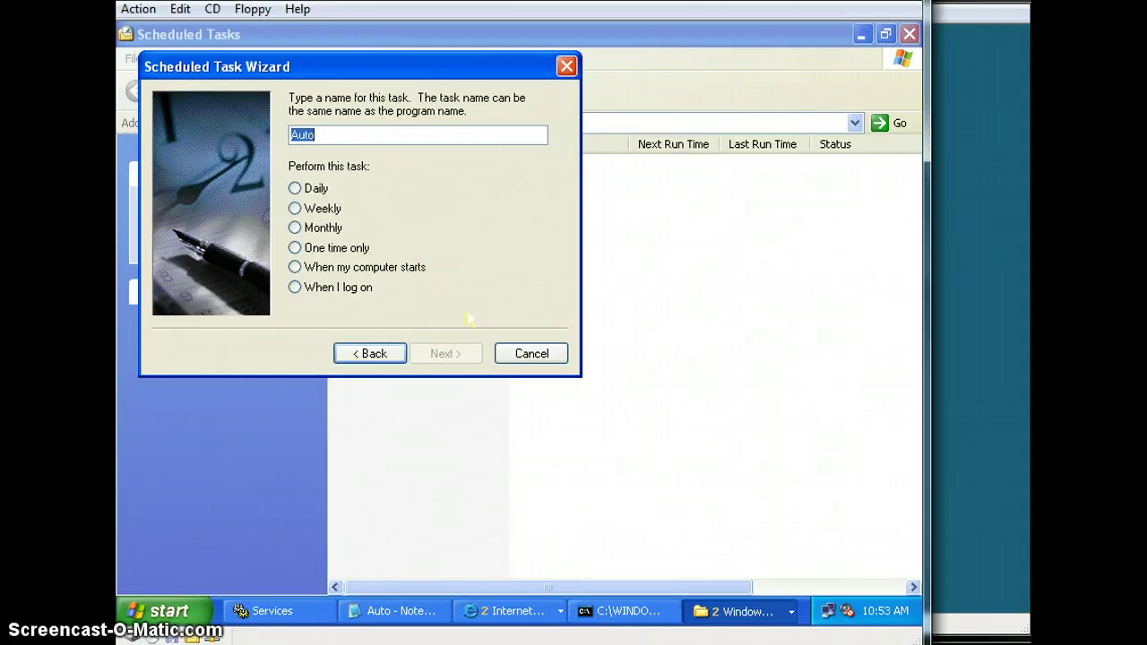
Name the task "Auto Connect to ITE Website" and schedule it to run when I log on.
click(331, 287)
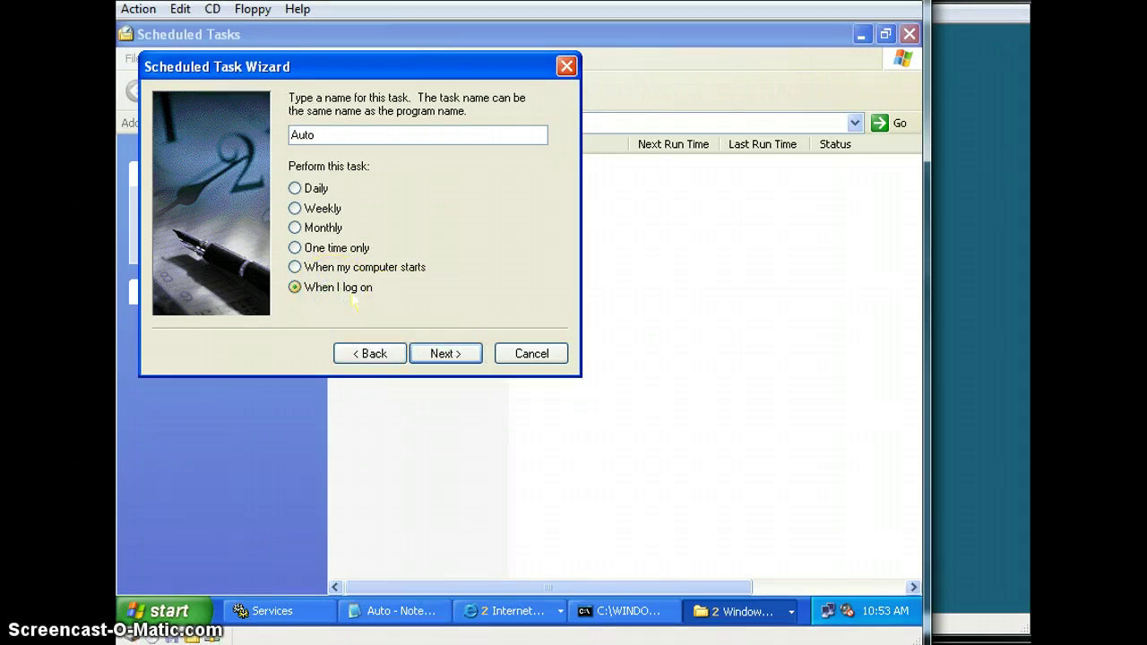
click(324, 135)
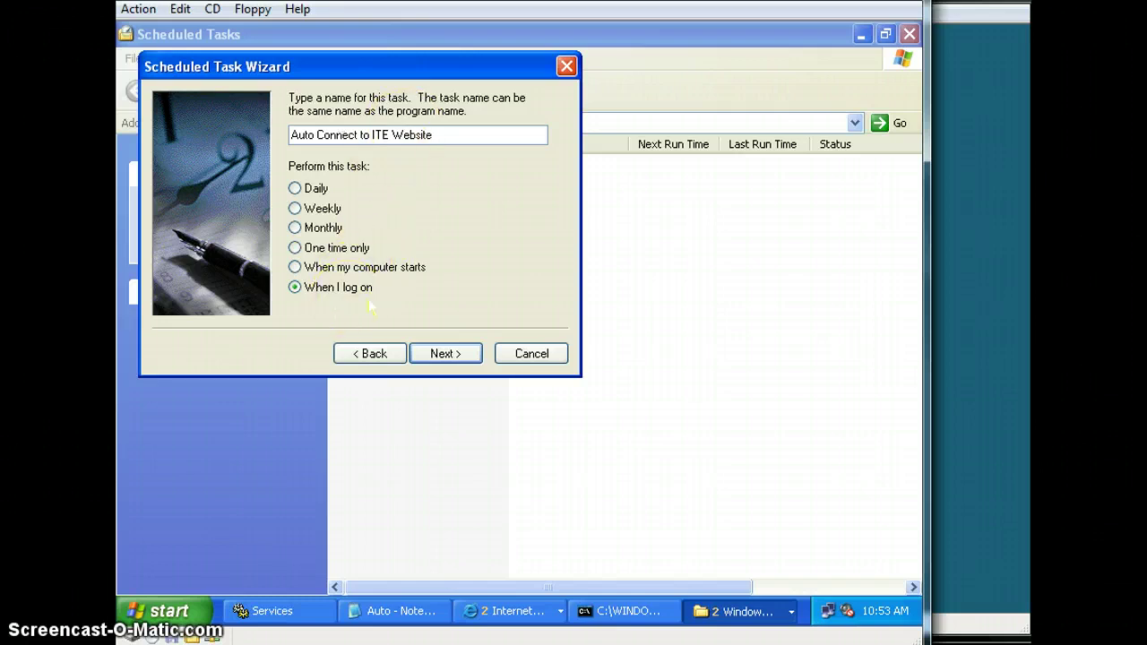
click(439, 354)
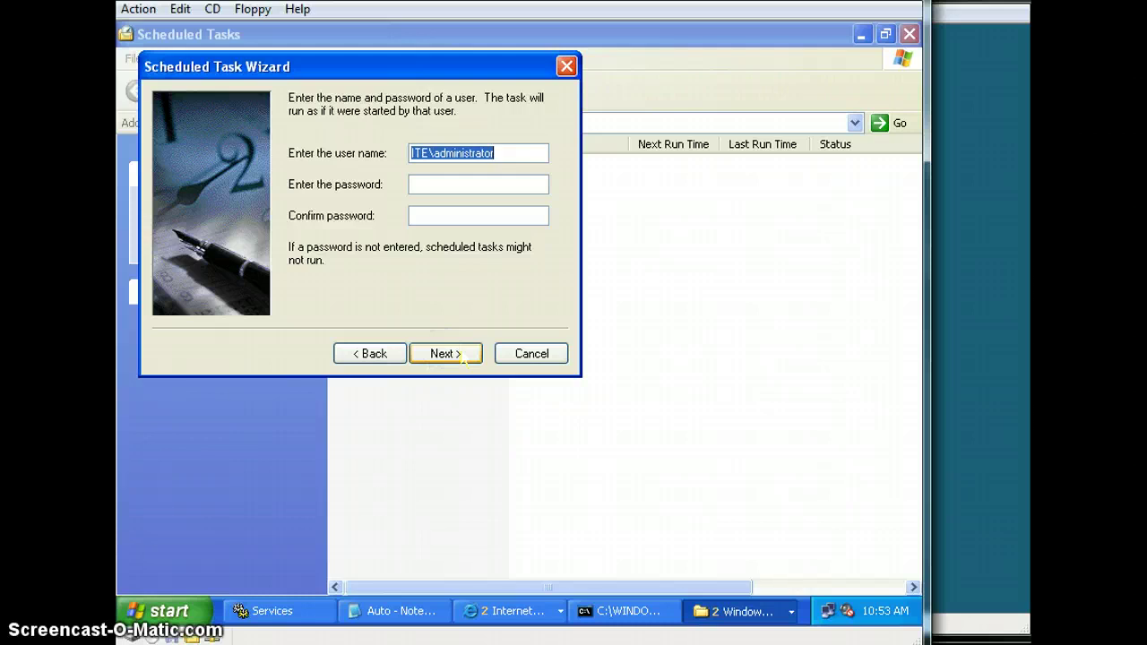
Enter and confirm the account password for the user that runs the task.
click(443, 185)
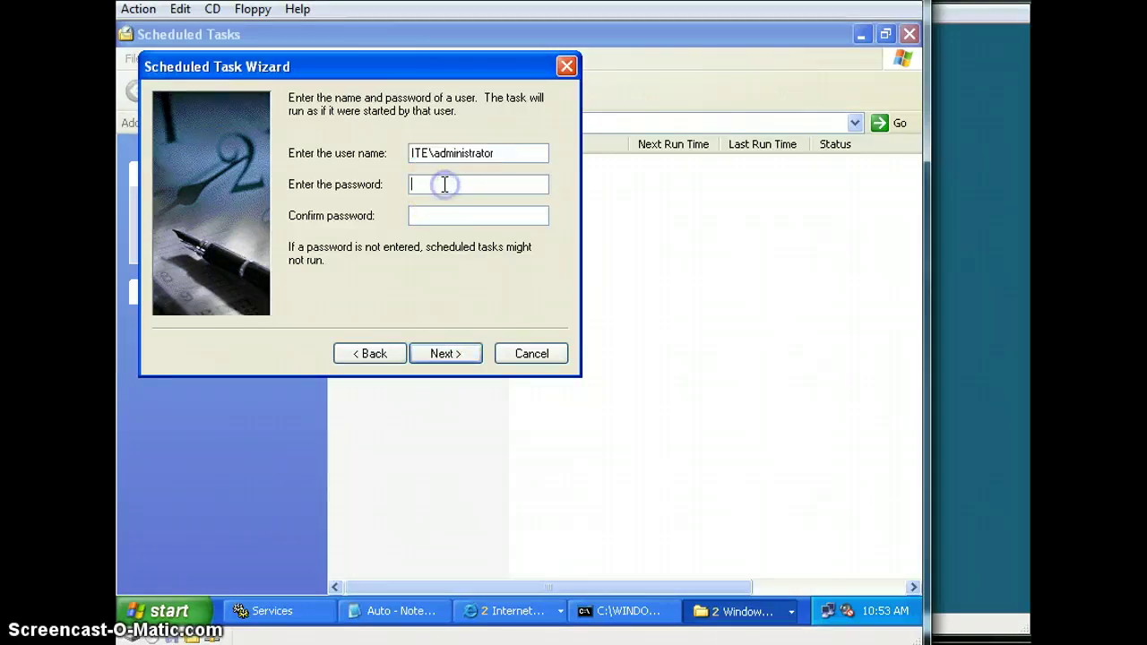
text(••)
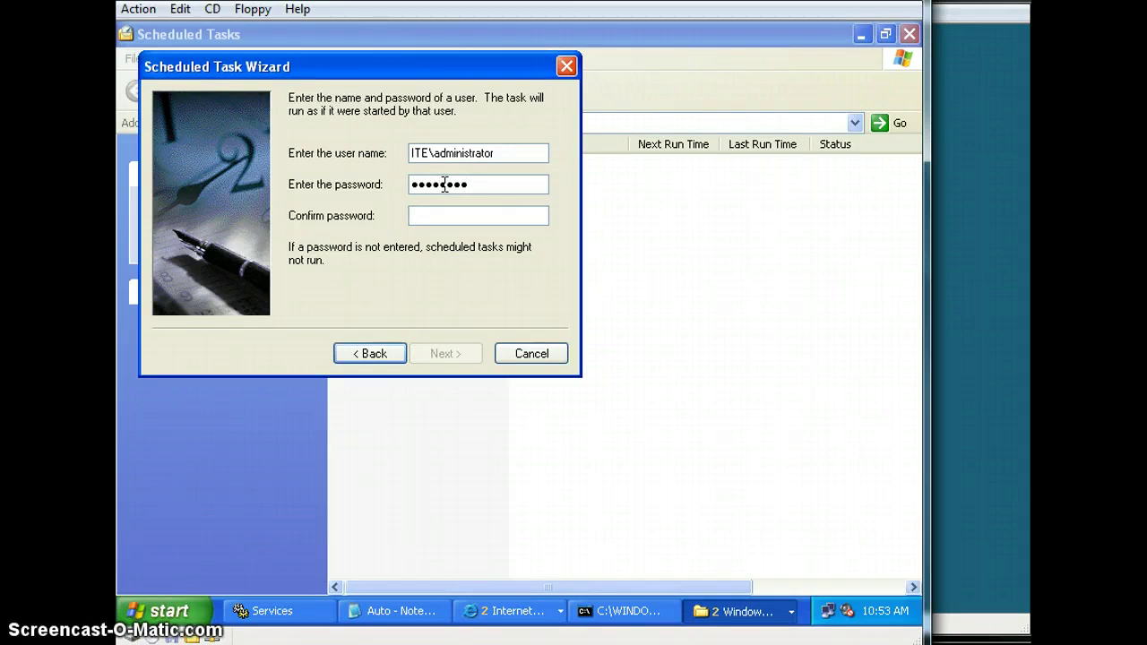
text(••••••••)
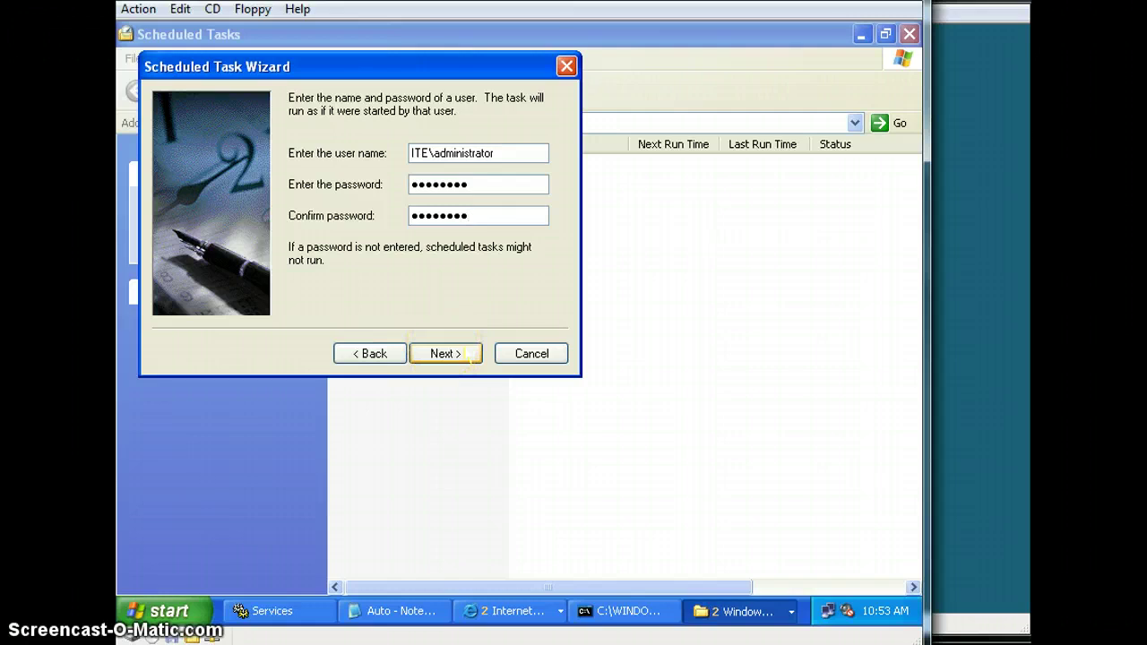
Finish adding the Auto Connect to ITE Website task with its advanced properties set to open on completion.
click(469, 355)
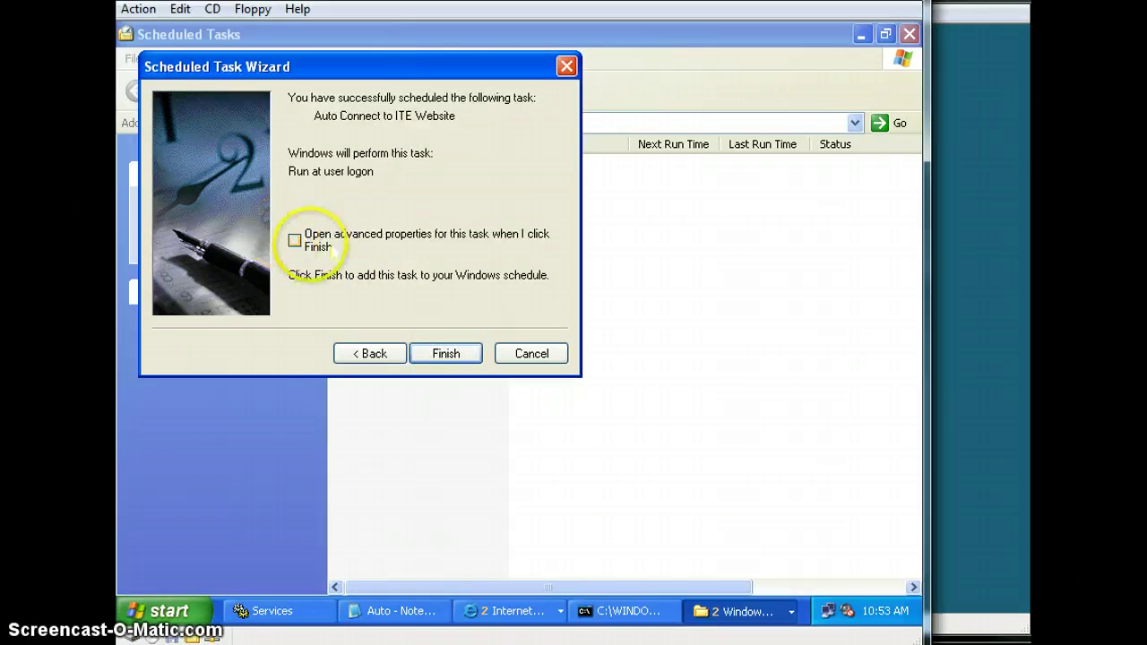
click(294, 240)
click(466, 356)
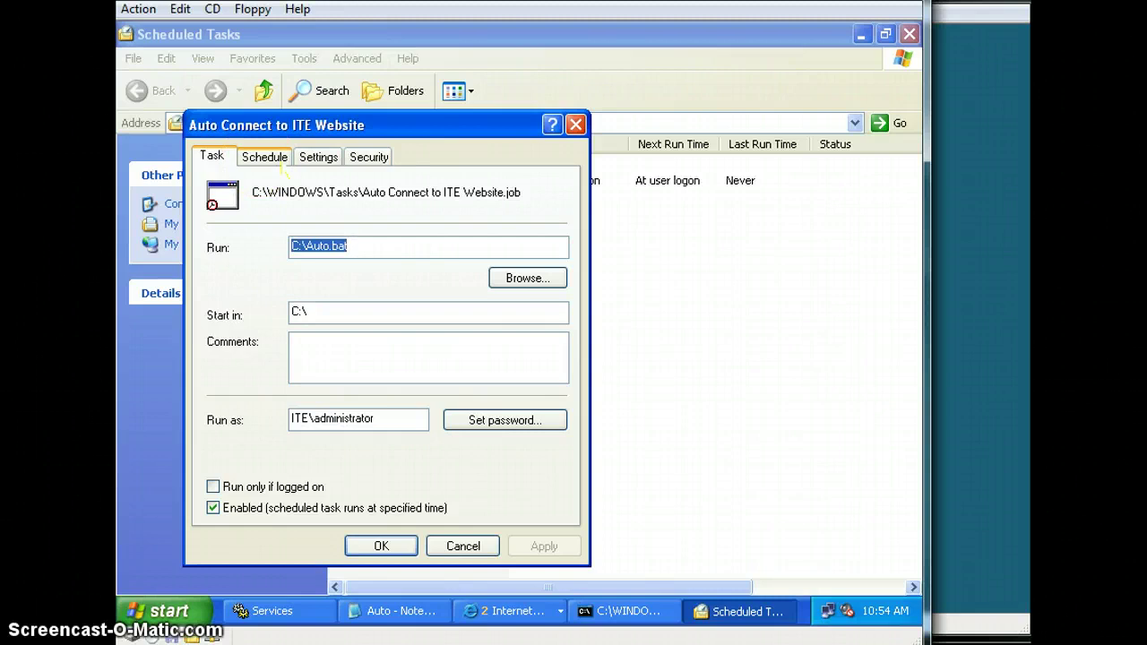
Review the task's schedule and its completion, idle and power management settings, and close the properties.
click(262, 158)
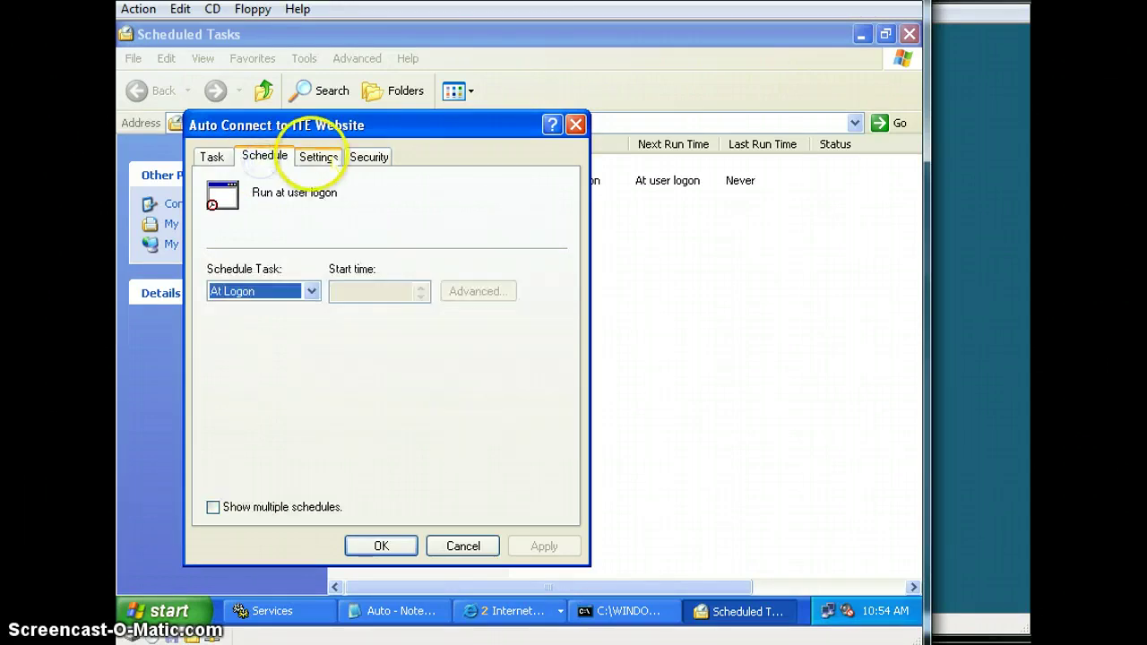
click(318, 157)
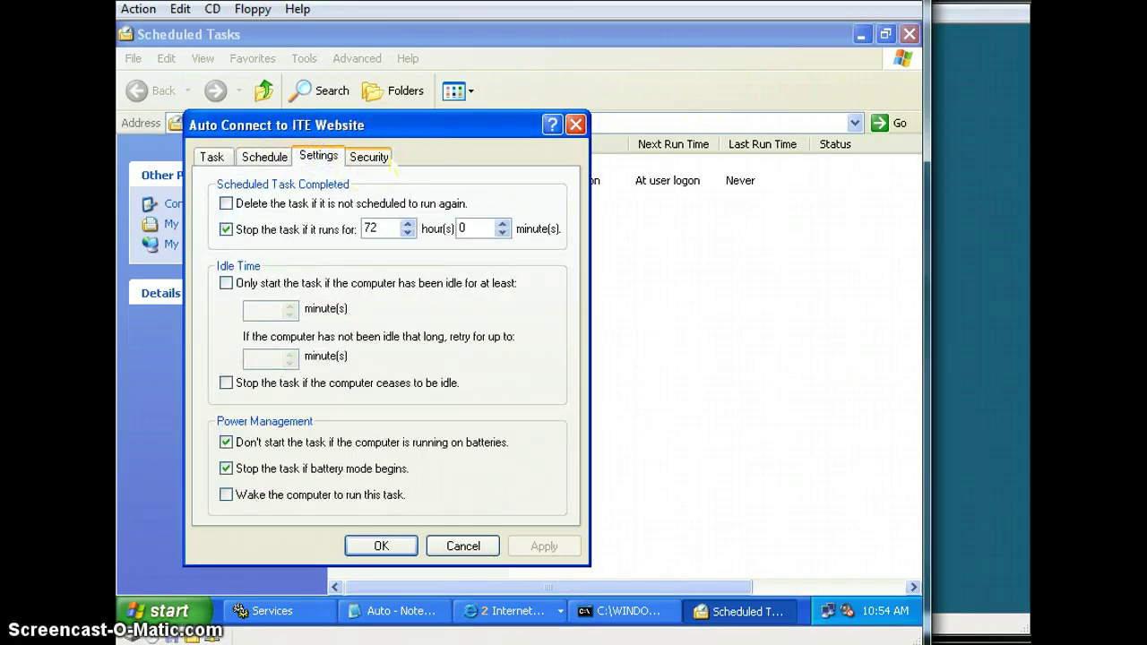
click(393, 545)
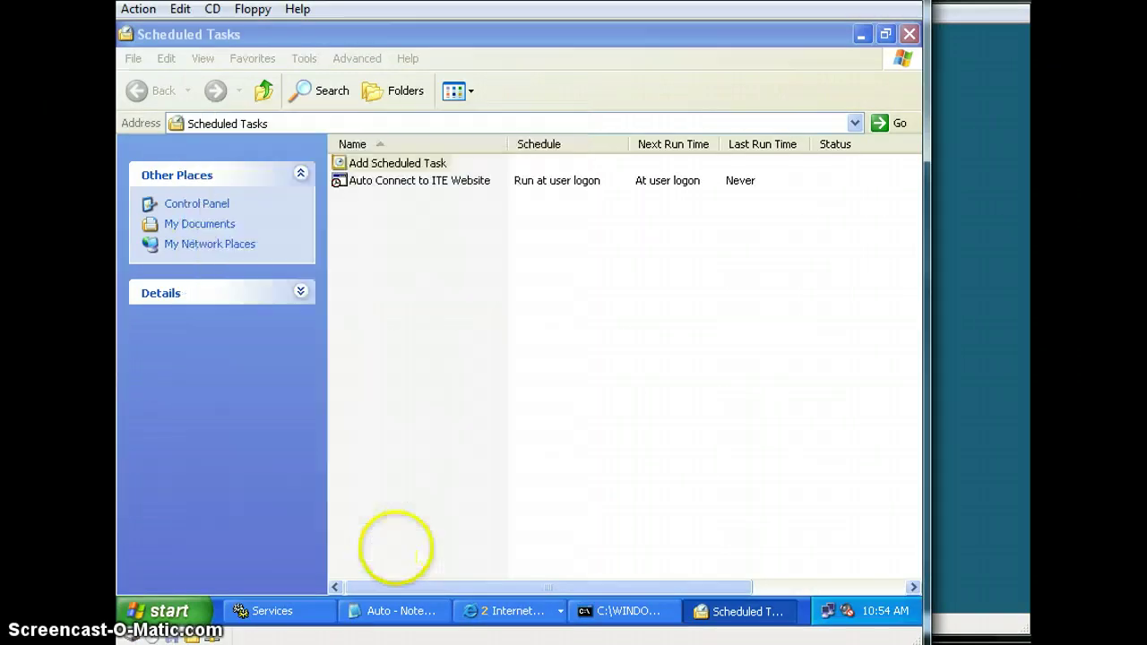
Log off Windows and log back on to the ITE domain as administrator with the account password.
click(199, 610)
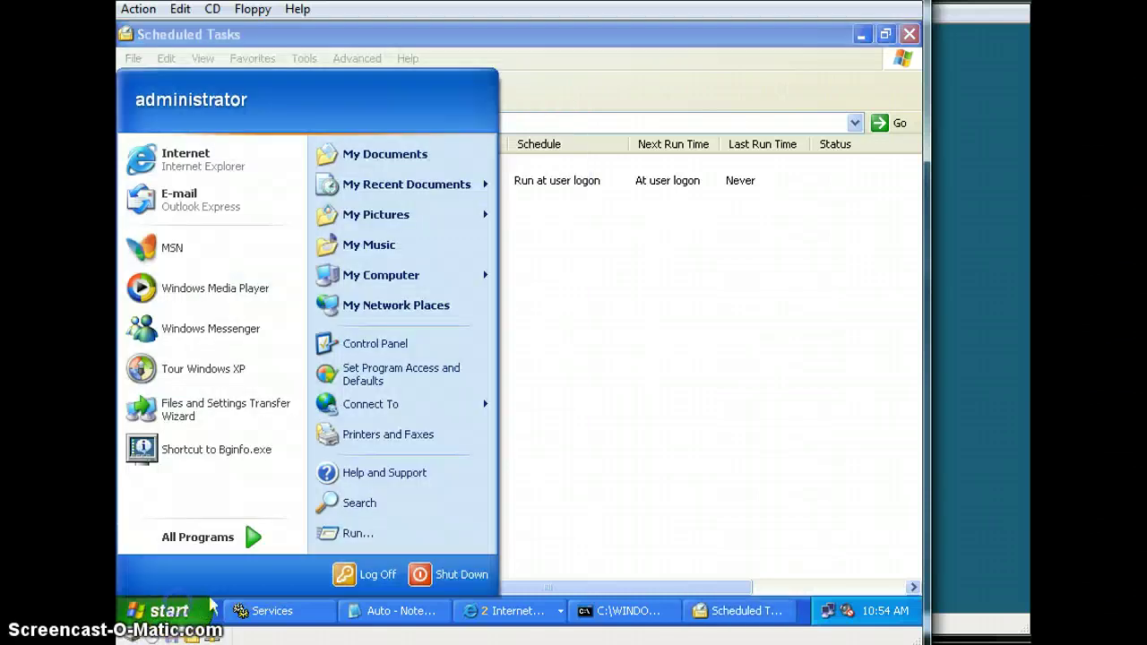
click(381, 576)
click(484, 346)
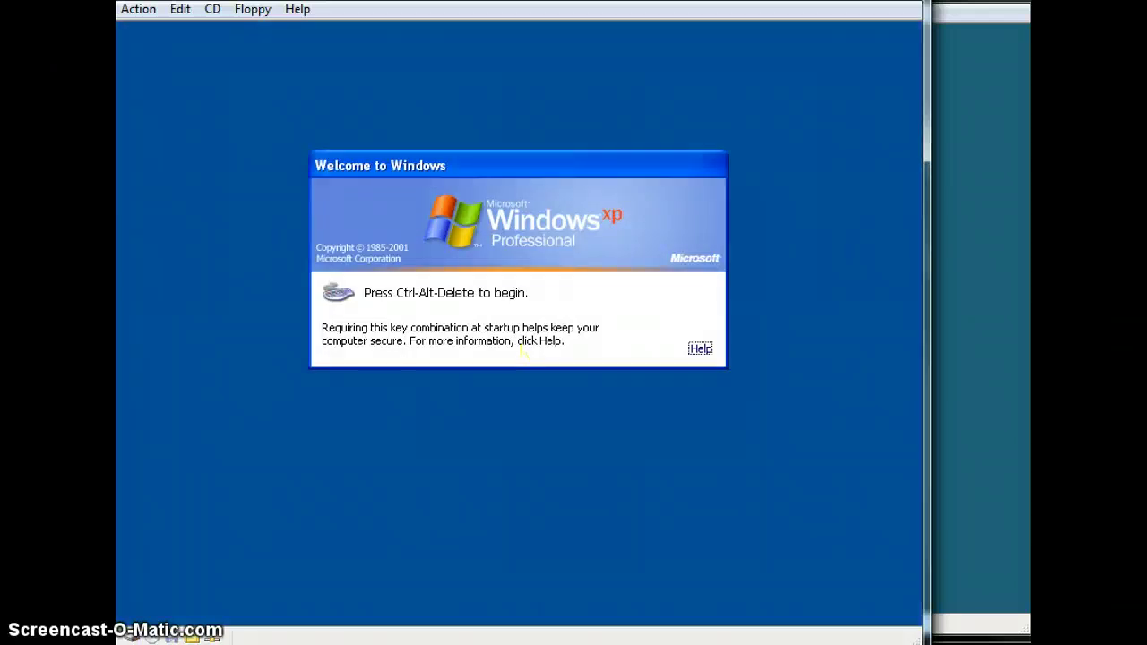
key(ctrl+alt+Delete)
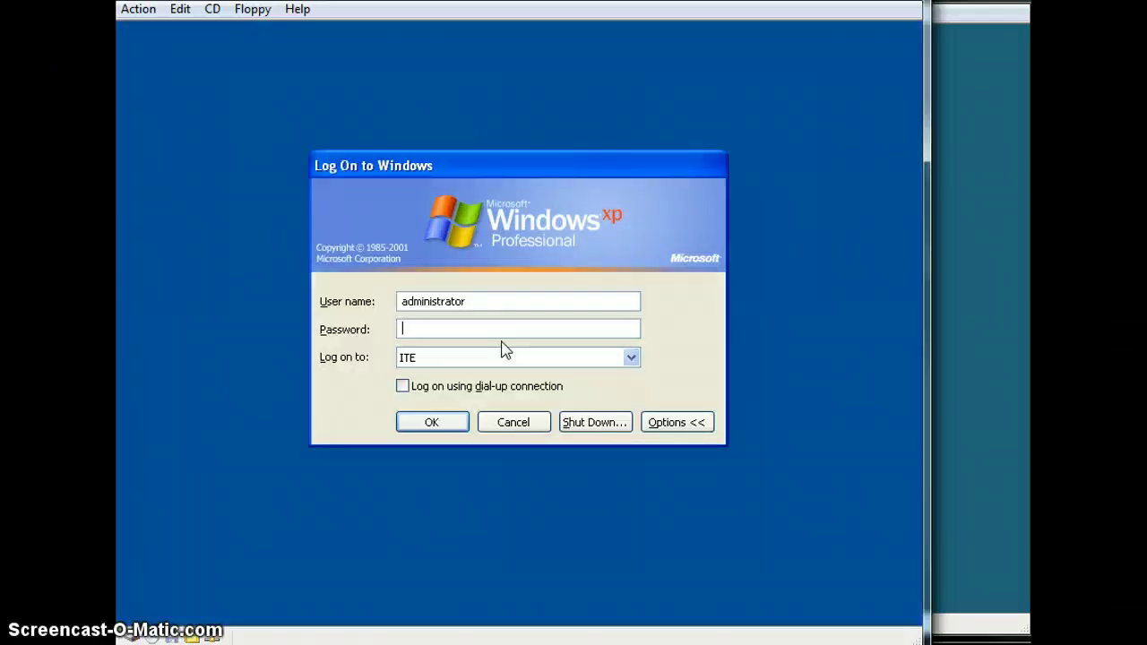
key(Return)
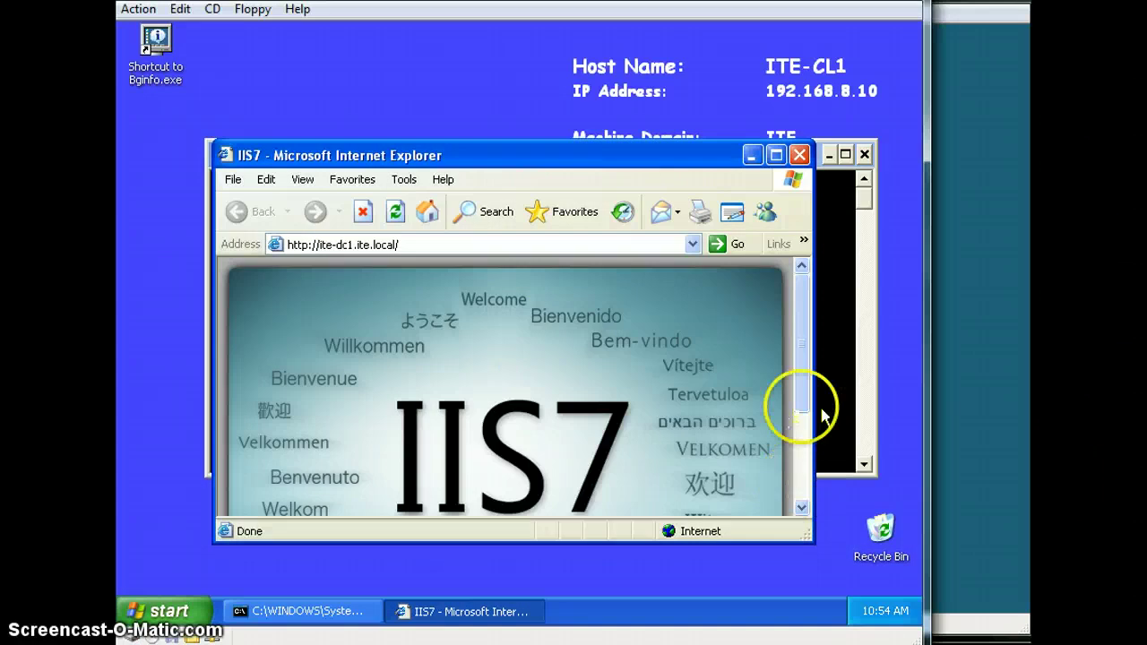
Look over the web page launched at logon, and minimize the browser and command prompt windows.
scroll(801, 402, down, 3)
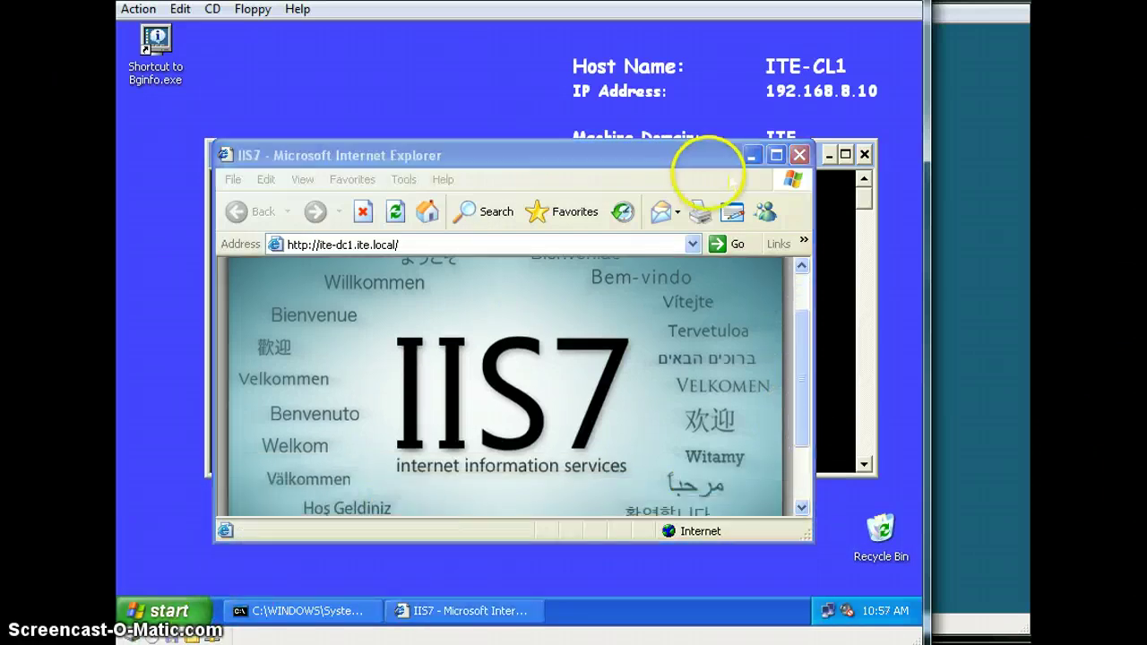
click(751, 156)
click(829, 155)
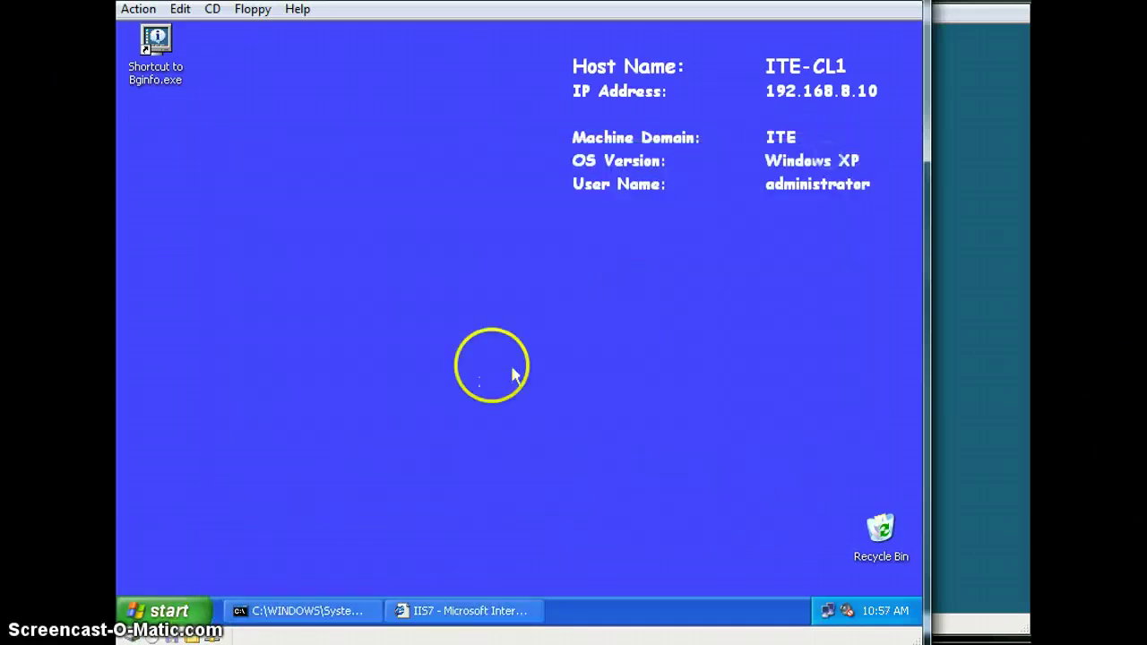
Run Notepad with C:\PCINFO.VBS and create it as a new file.
click(187, 620)
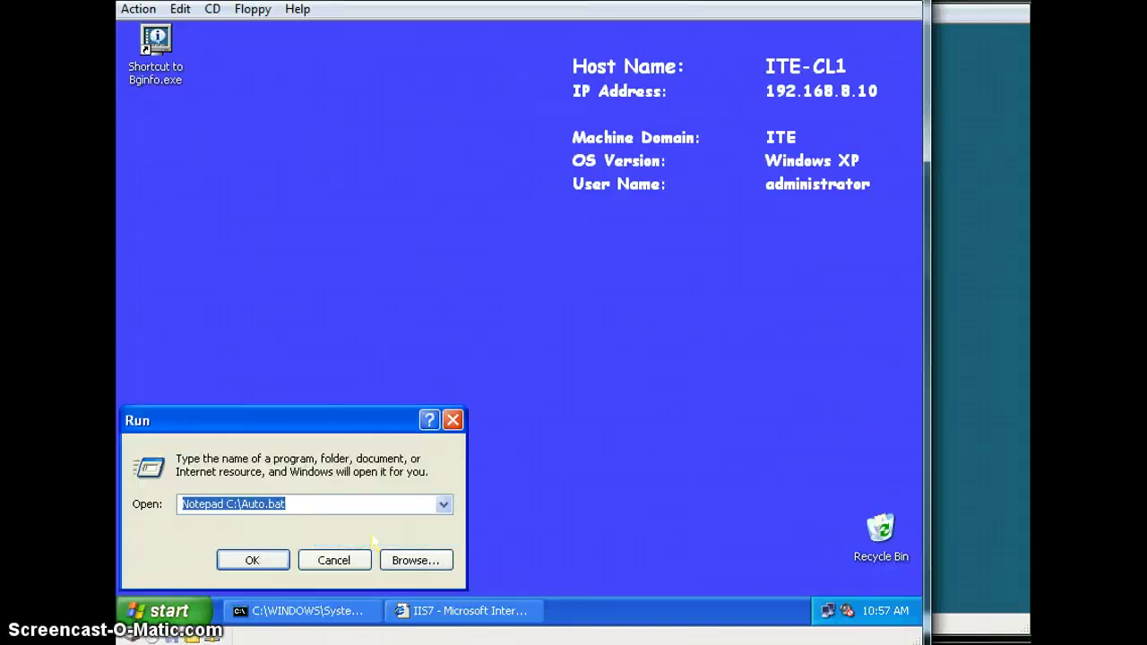
key(End)
key(BackSpace)
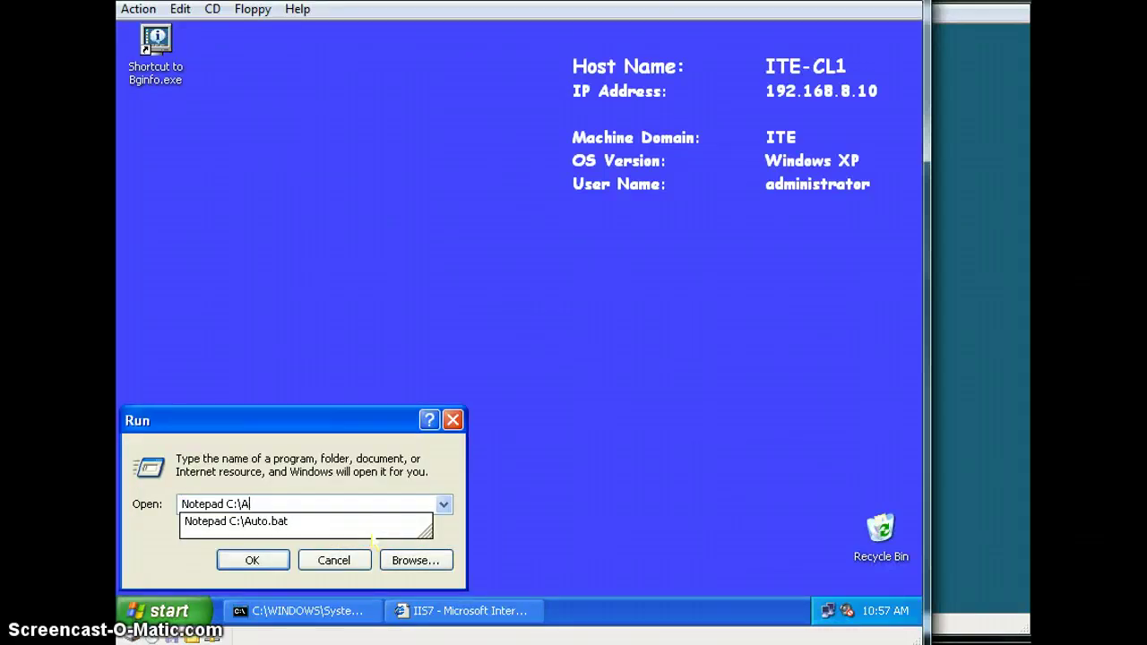
text(P)
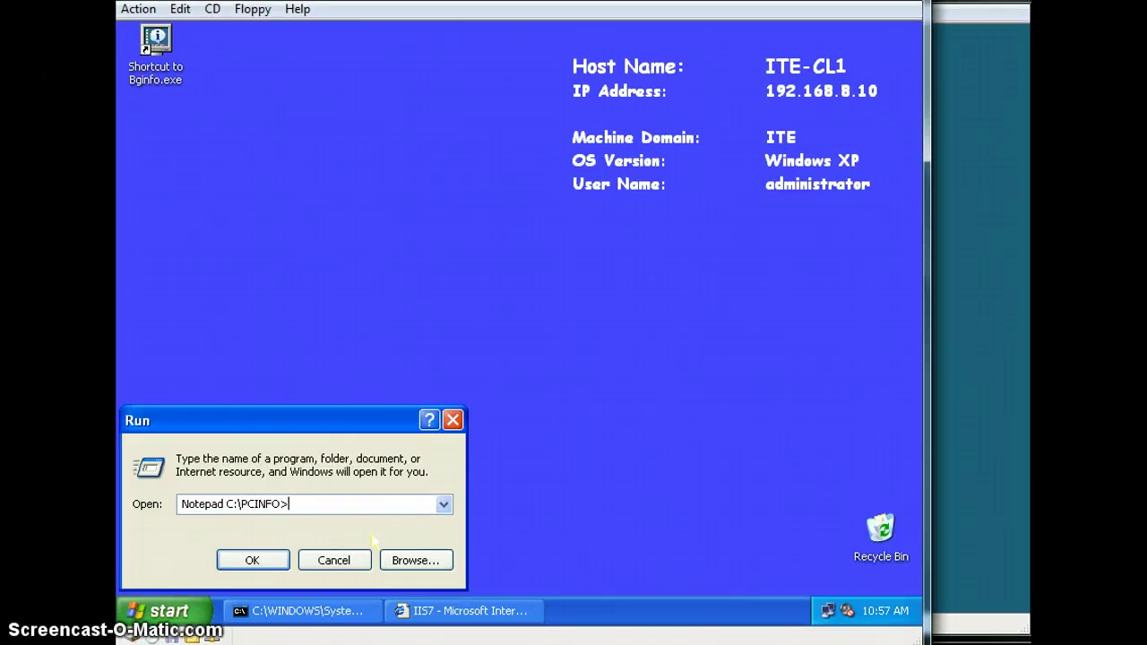
text(CINFO.VBS)
click(280, 565)
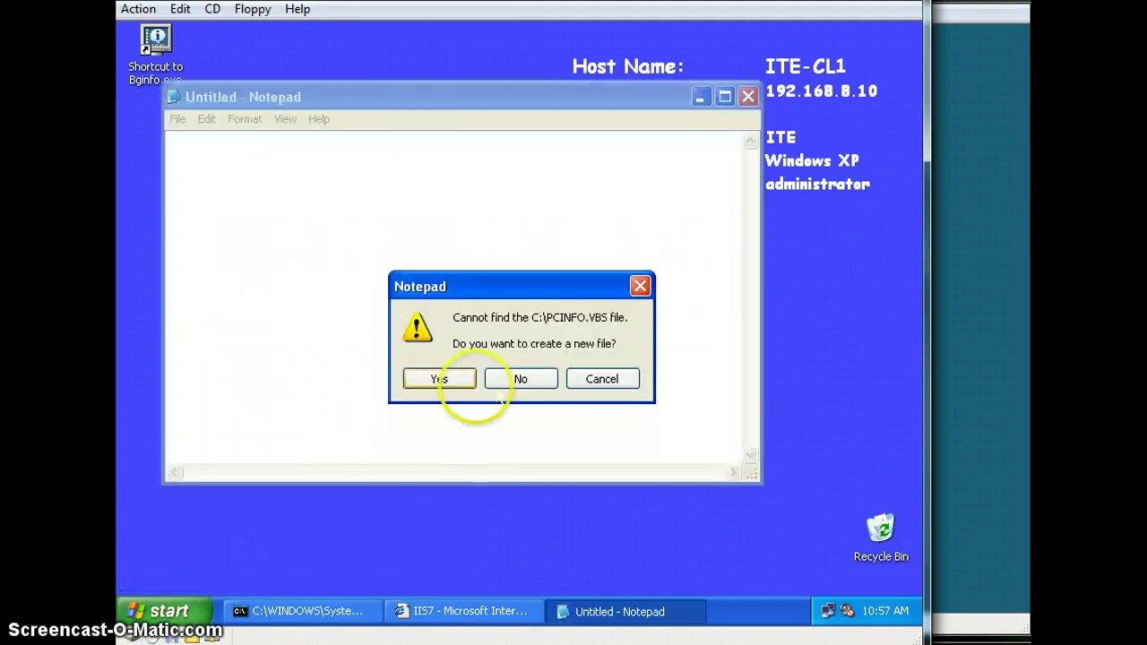
click(439, 379)
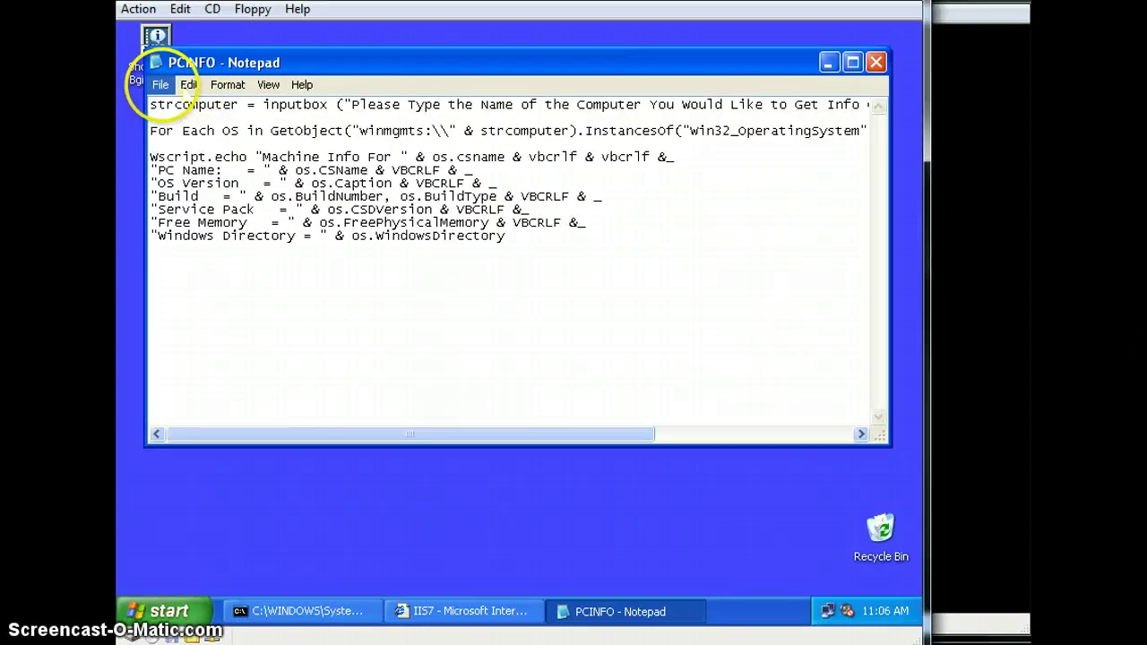
Save the machine information script in the PCINFO file.
click(159, 84)
click(165, 137)
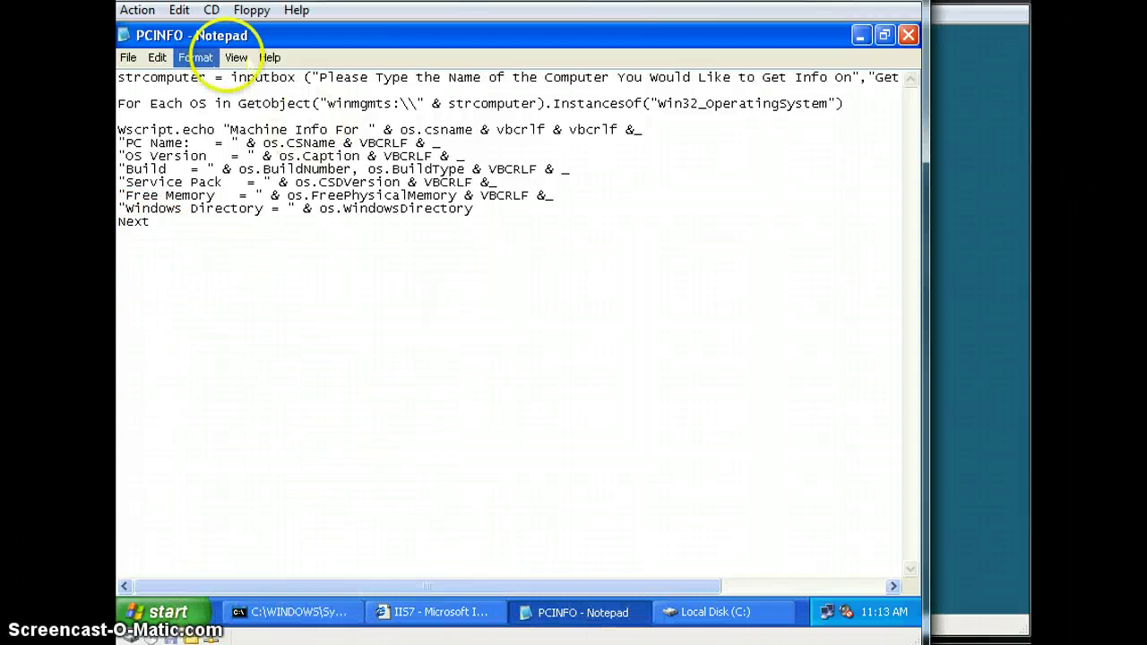
click(128, 58)
click(170, 113)
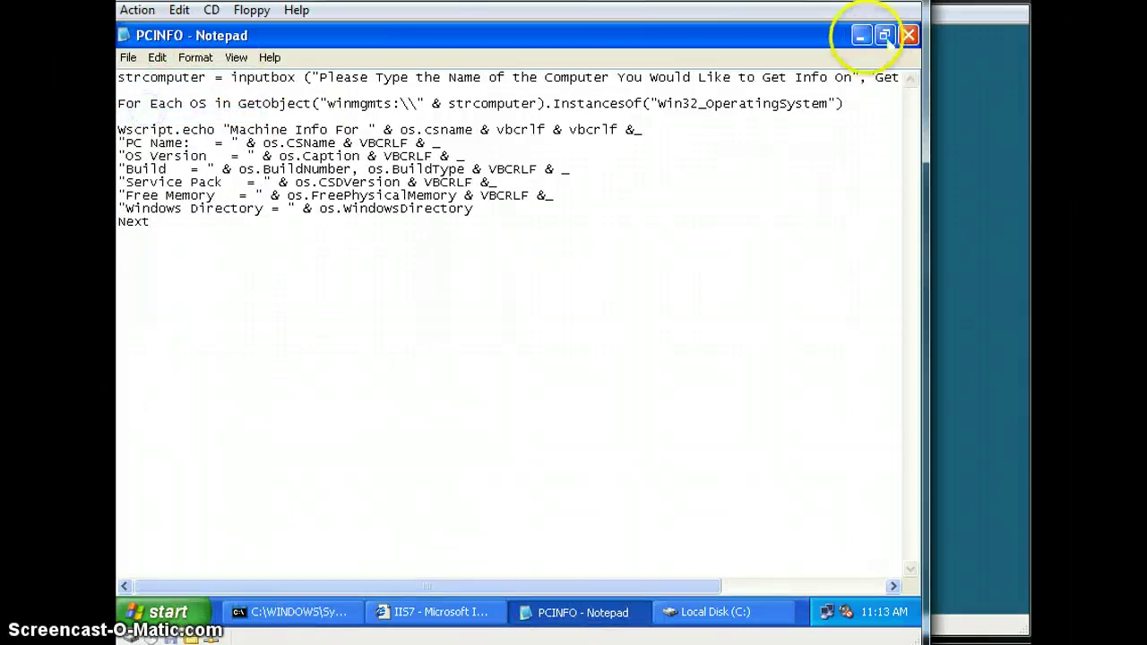
Run the PCINFO script from Local Disk (C:) for 127.0.0.1, dismiss its report and minimize the folder window.
click(861, 35)
click(721, 612)
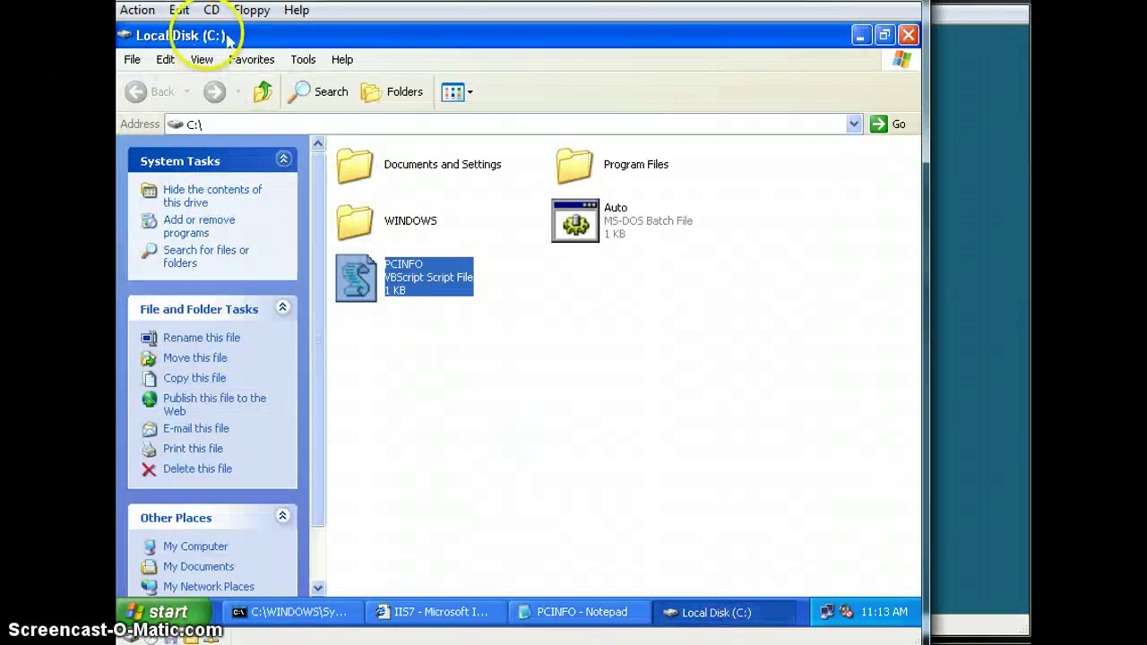
double_click(410, 276)
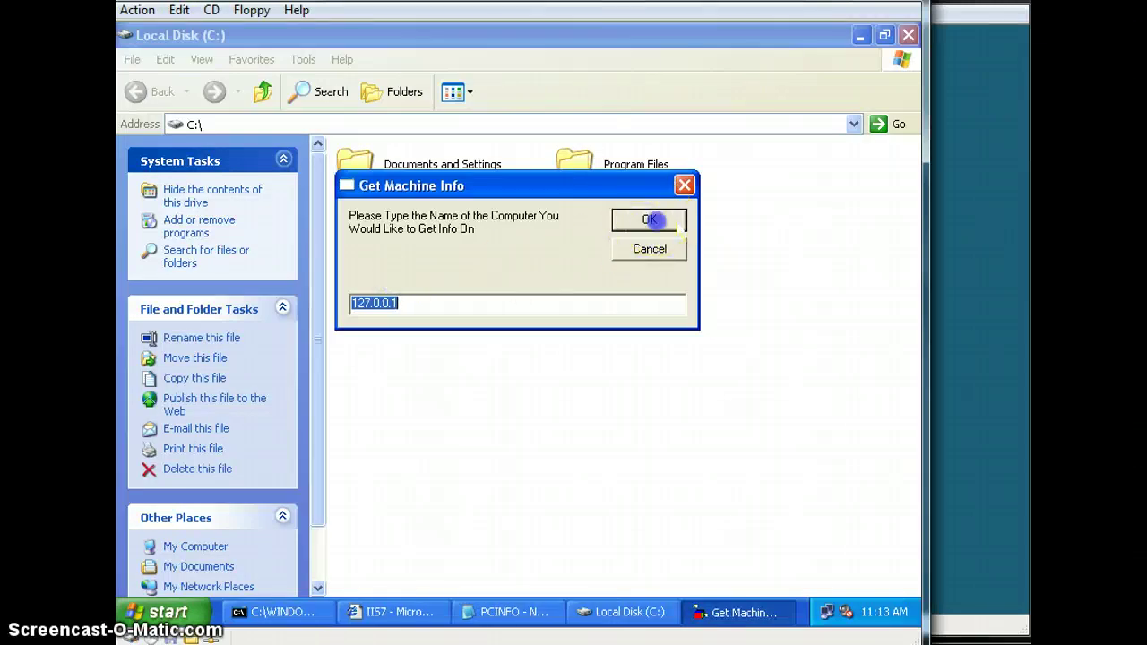
click(649, 220)
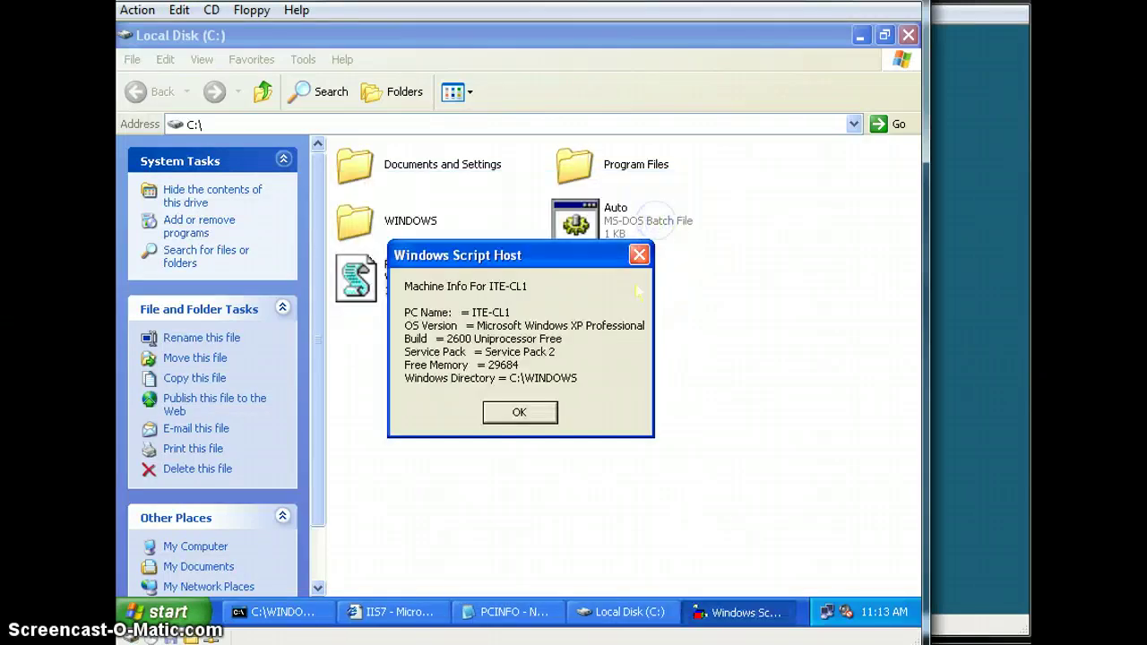
click(519, 412)
click(860, 35)
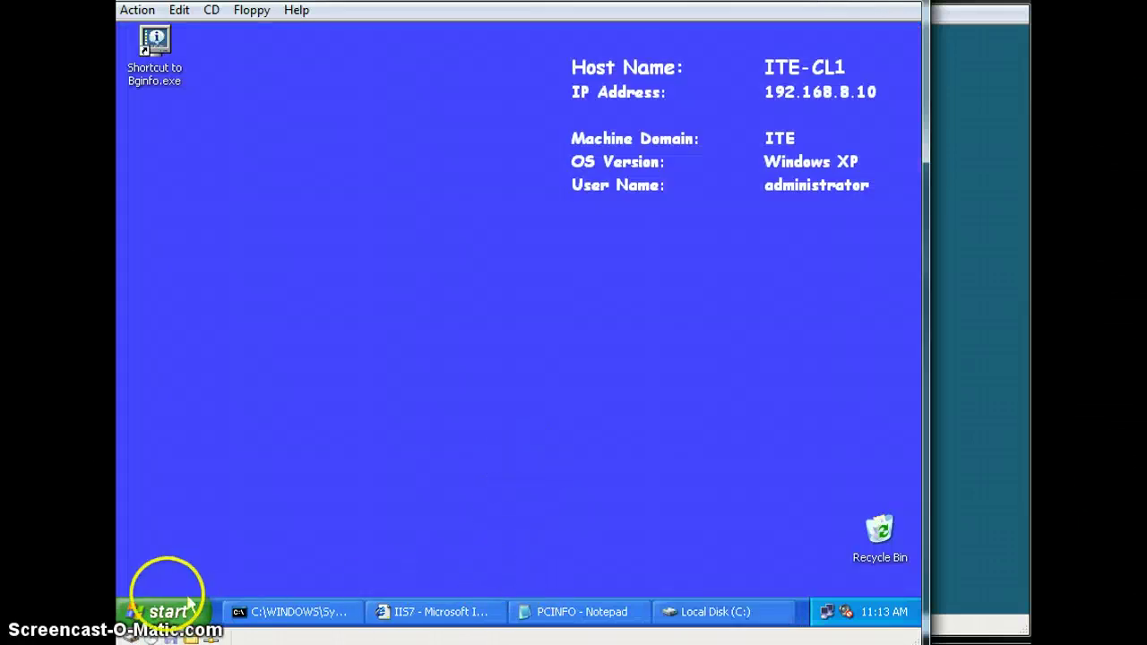
Return to Local Disk (C:), run the PCINFO script again for 127.0.0.1 and dismiss the machine report.
click(735, 614)
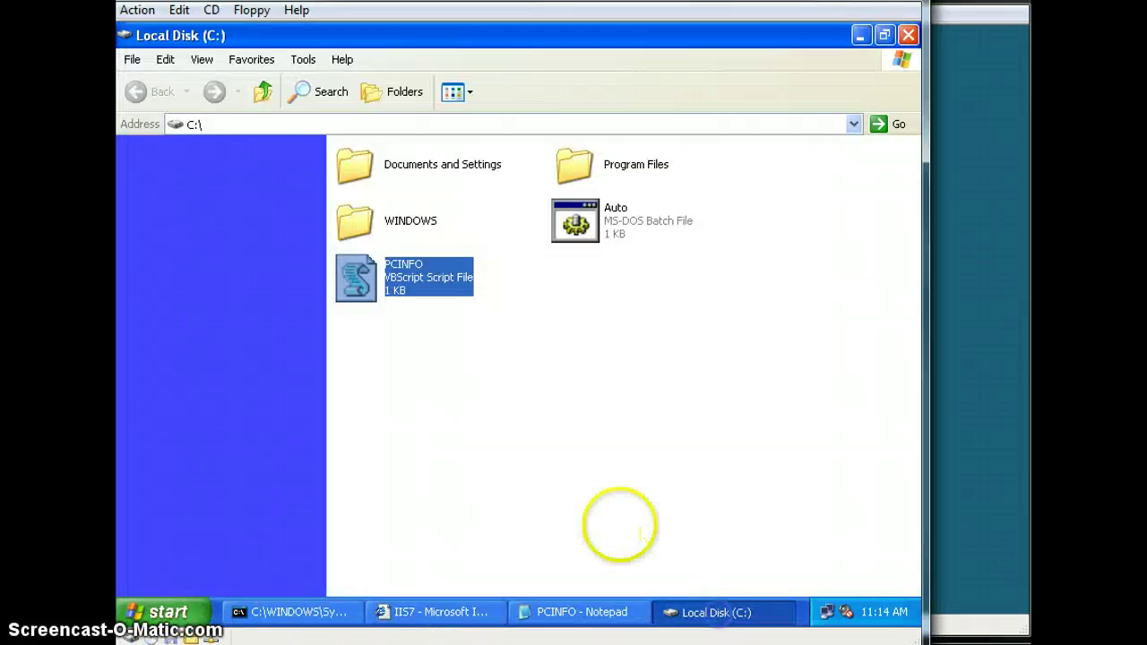
double_click(391, 281)
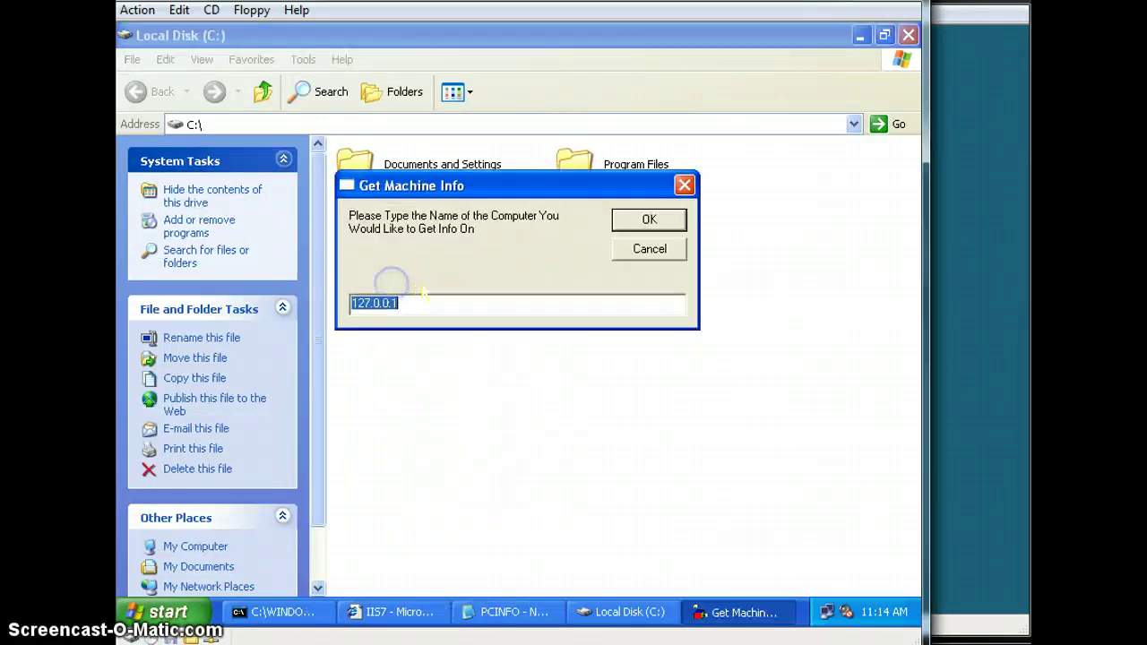
click(667, 228)
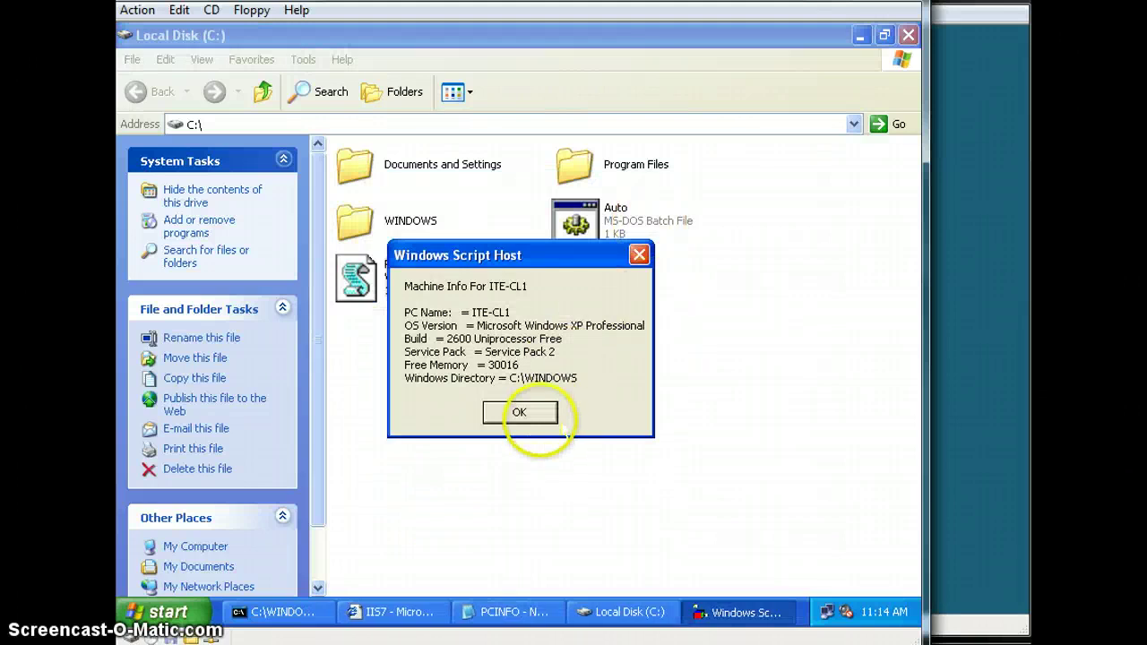
click(518, 413)
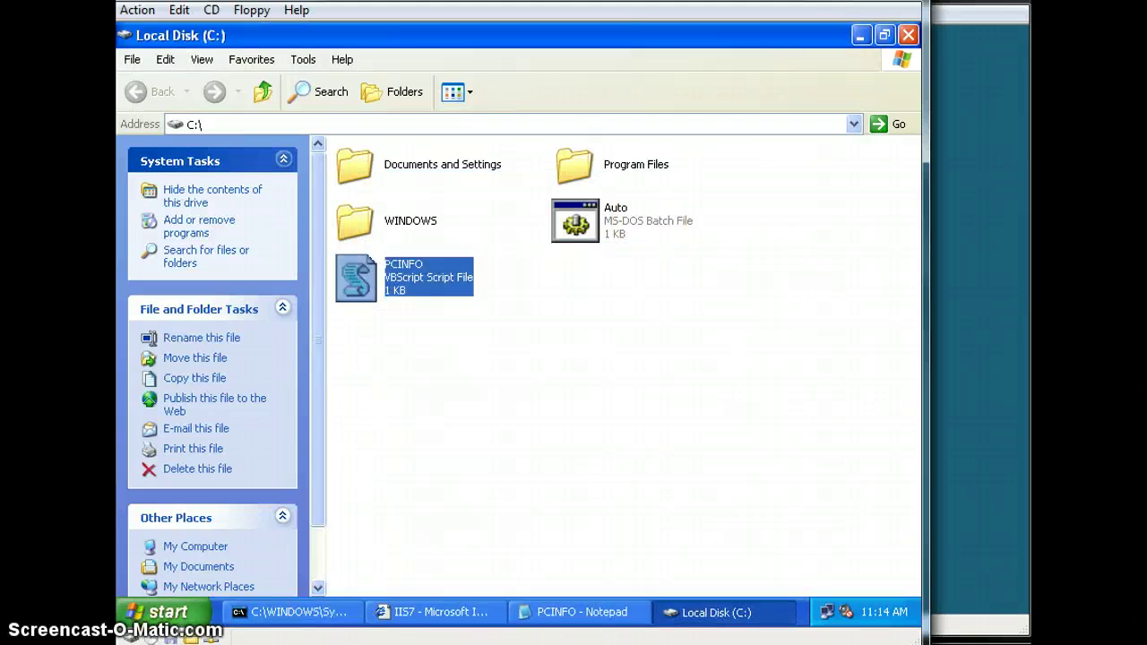